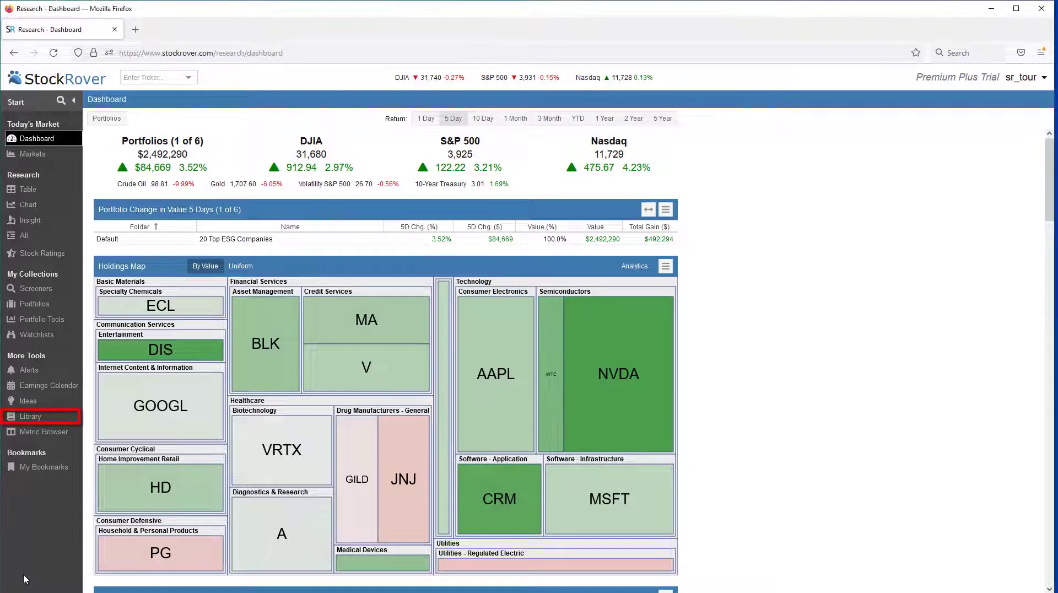
- Open the Library and look through the list of available screeners
click(26, 417)
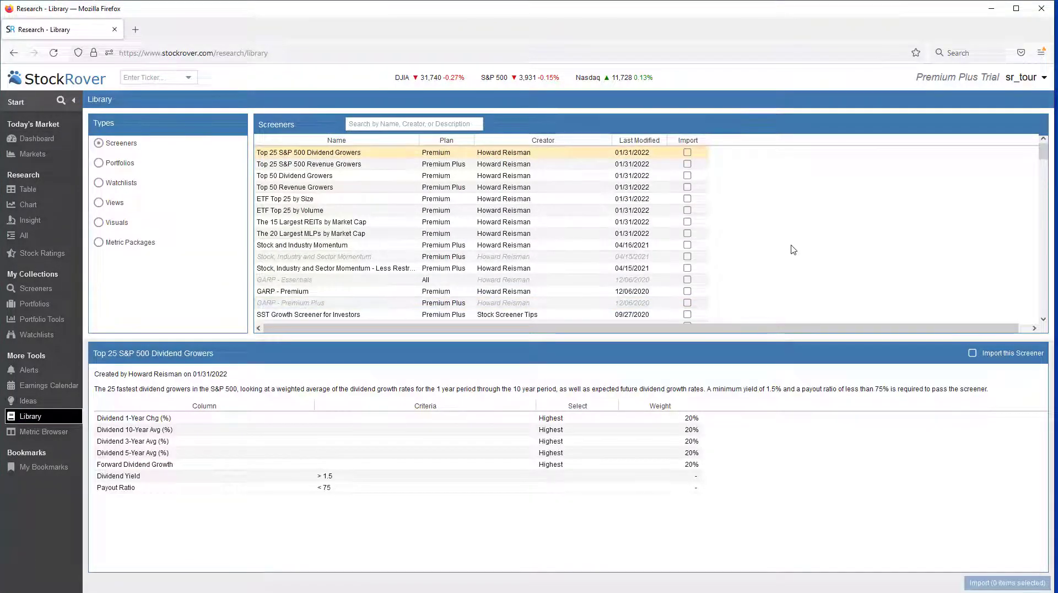
scroll(856, 240, down, 5)
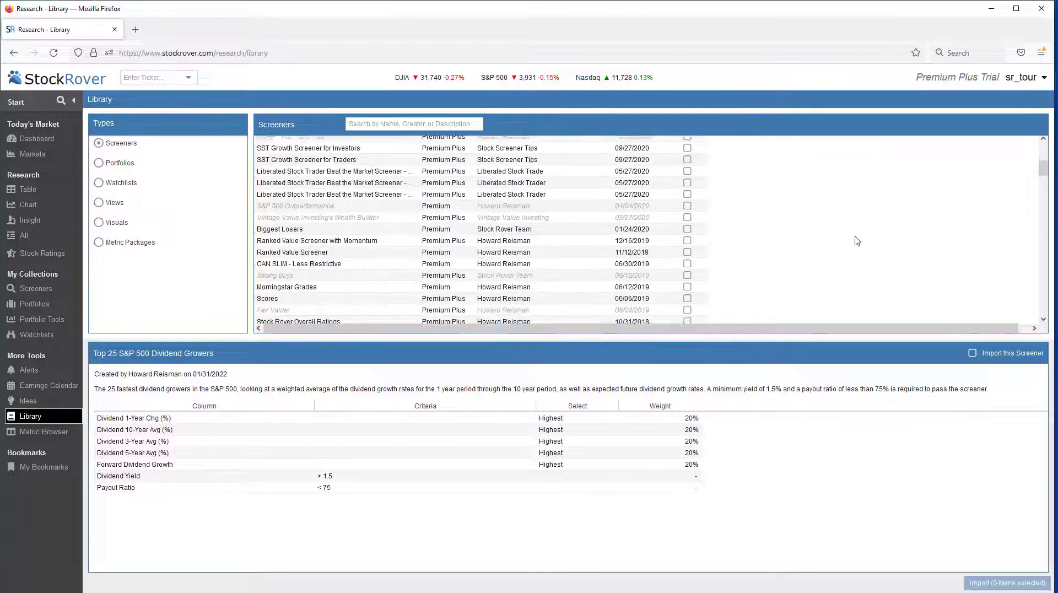
scroll(857, 241, down, 5)
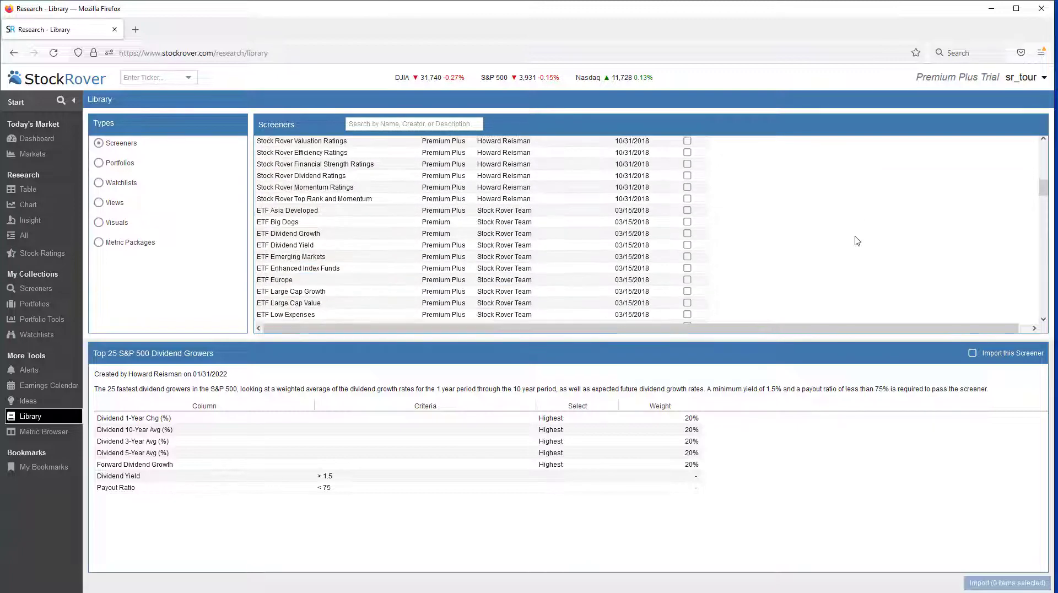
scroll(858, 241, up, 10)
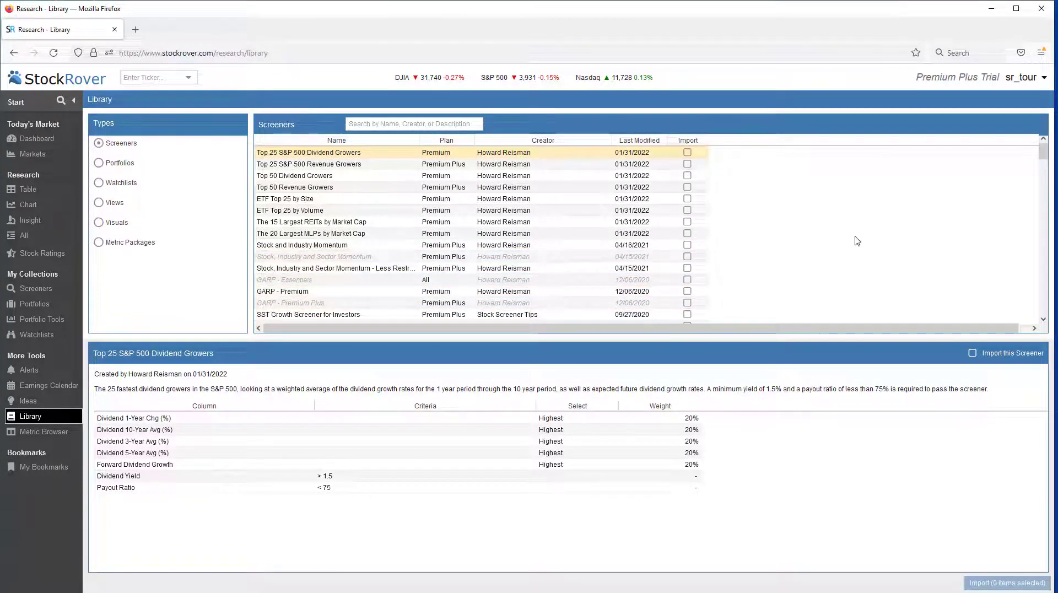
- Examine the full criteria and weights of the GARP - Premium Plus screener in the Library
click(340, 304)
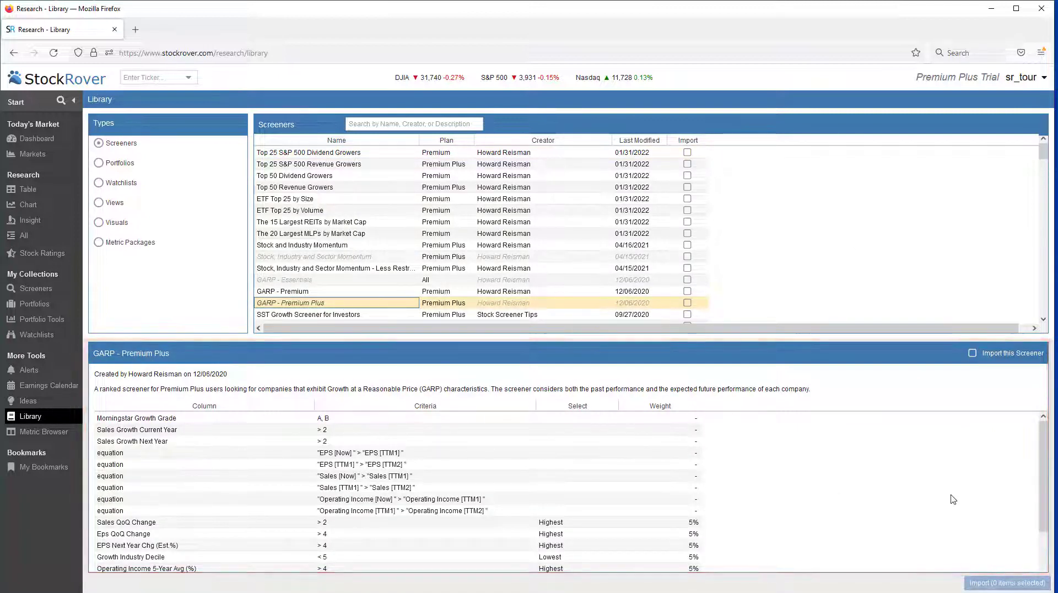
scroll(953, 499, down, 3)
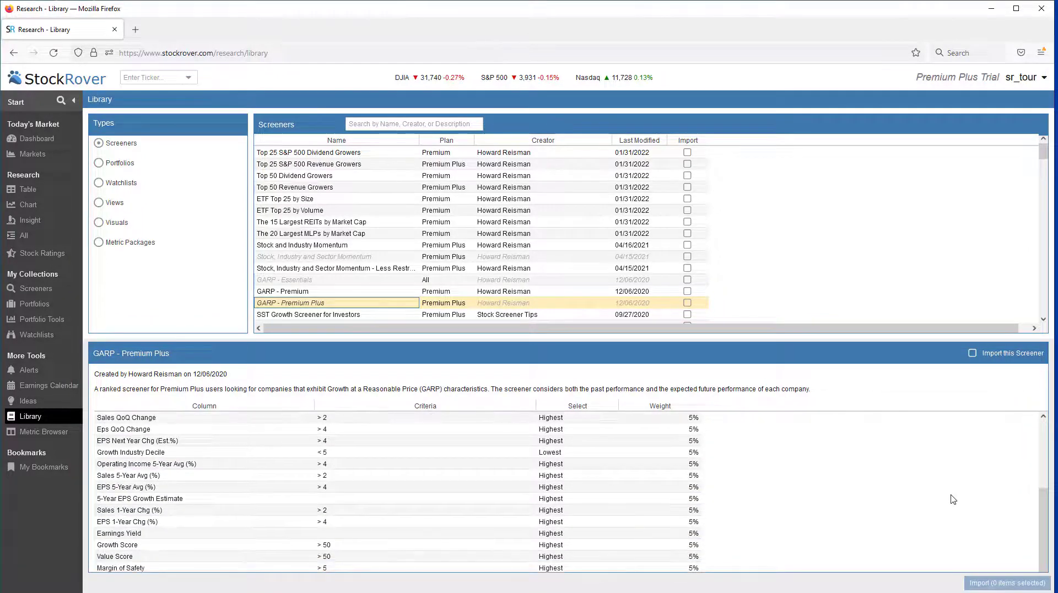
scroll(953, 500, up, 3)
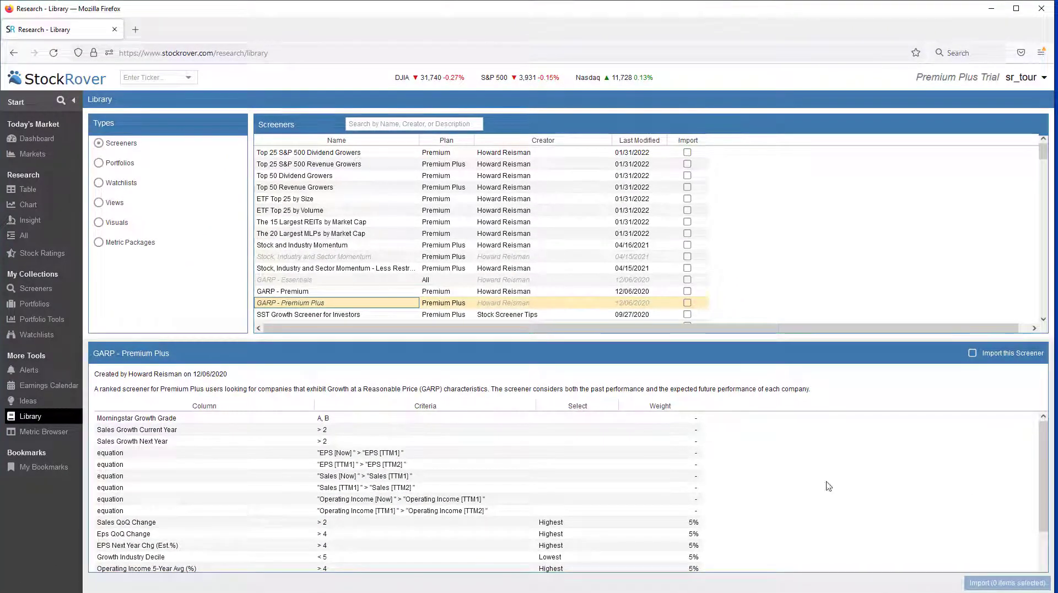
- Go to the saved screeners and bring up the naming prompt for copying GARP - Premium Plus, cancelling without saving
click(31, 289)
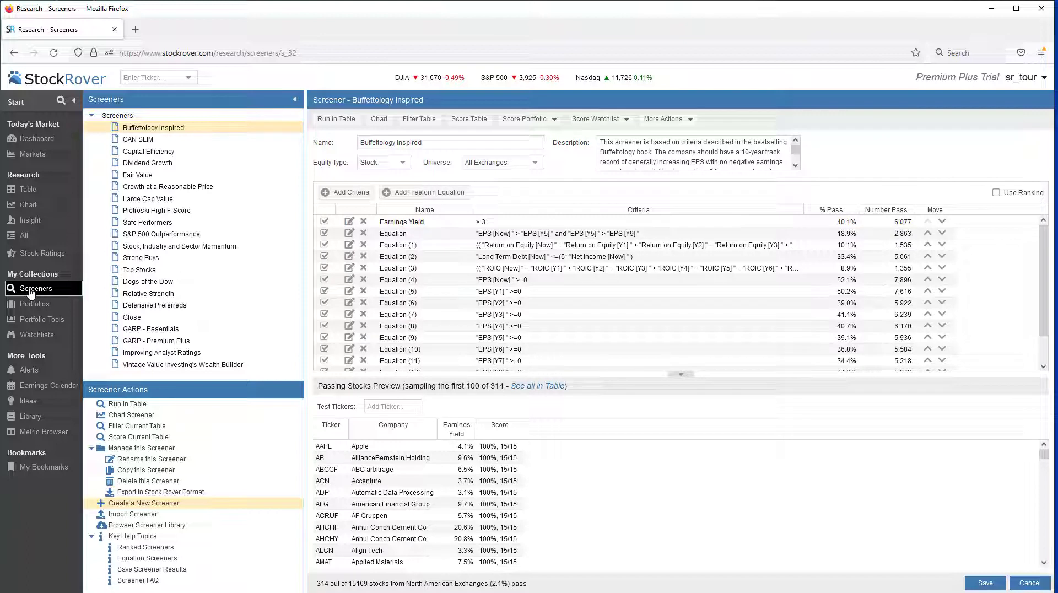
right_click(147, 342)
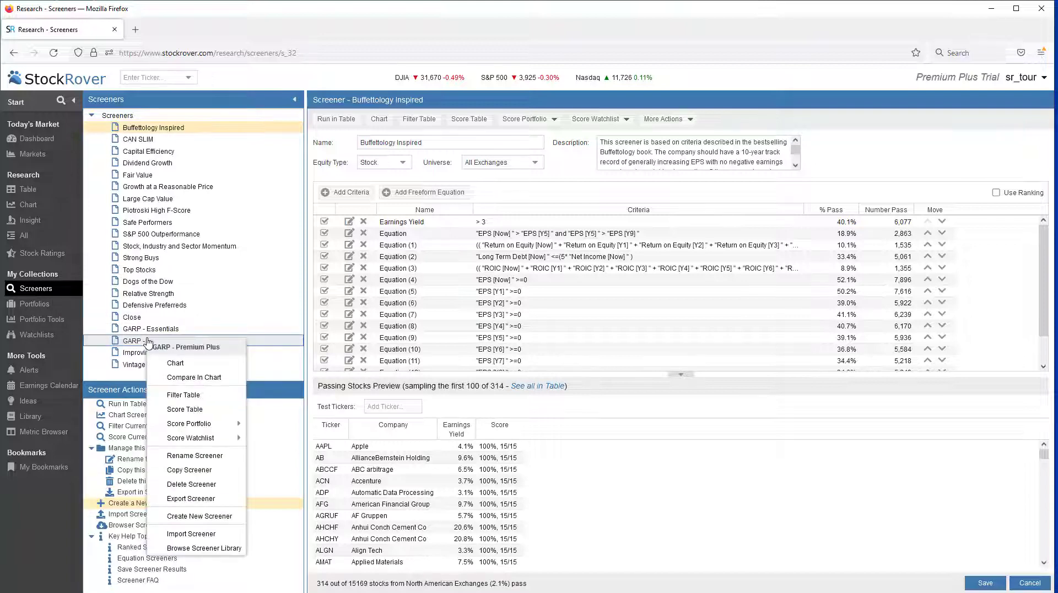
click(174, 470)
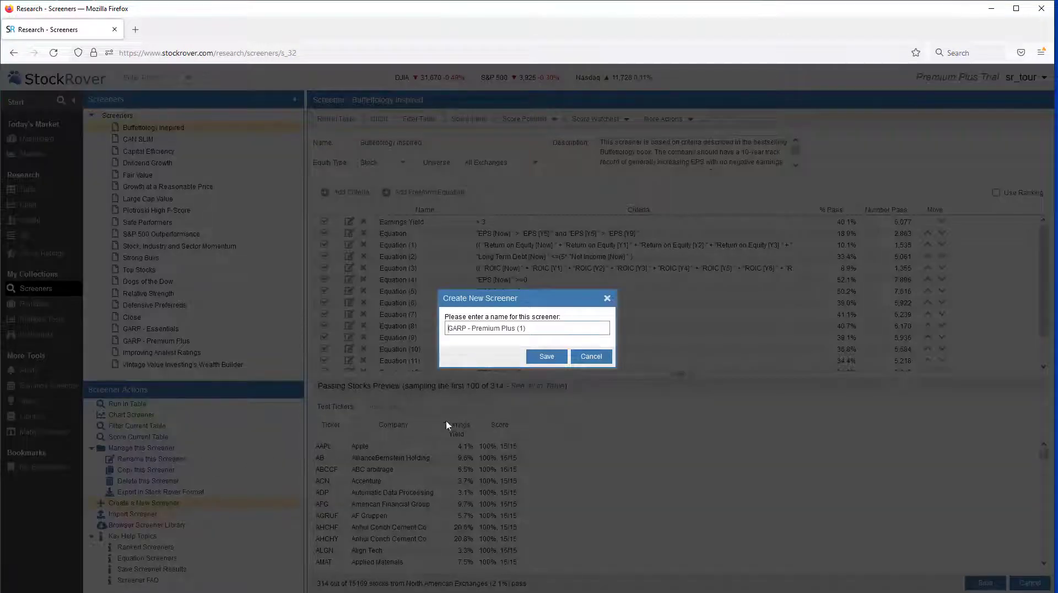
click(599, 361)
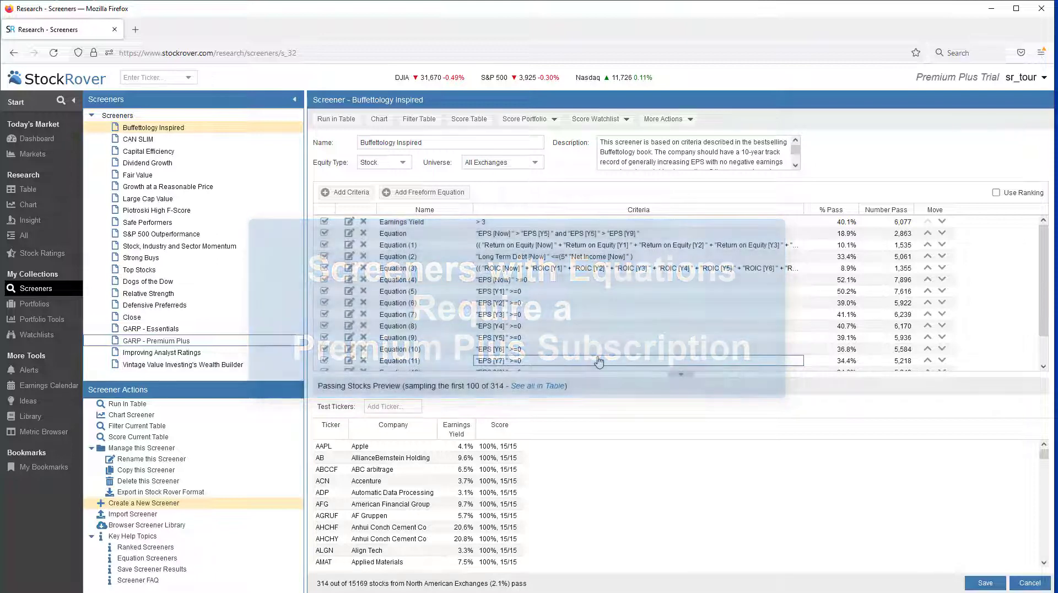
- View the GARP - Essentials screener and the GARP - Premium Plus screener, expanding the latter's criteria list to full height
click(159, 330)
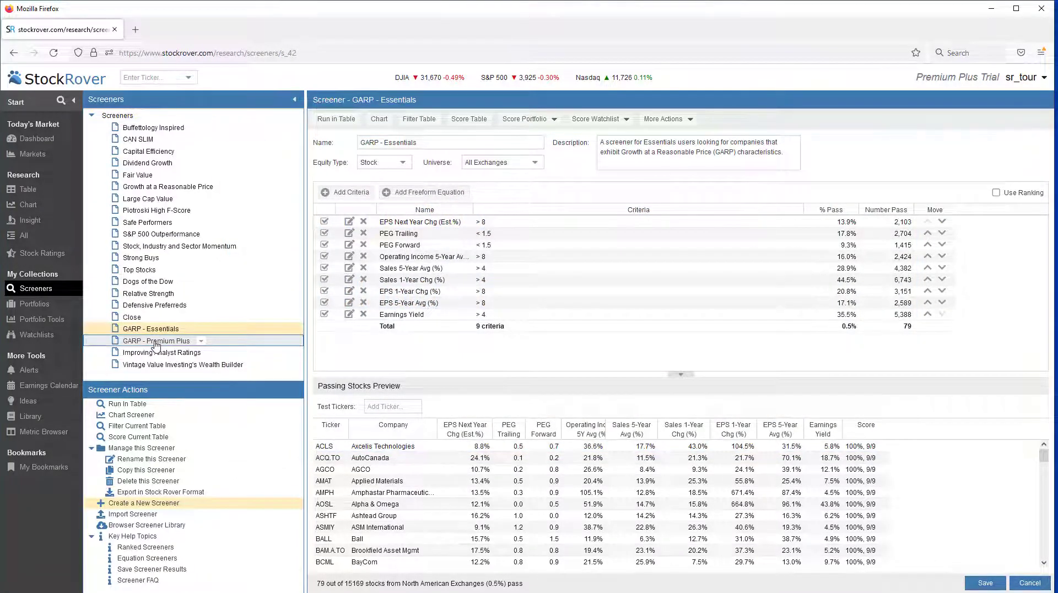
click(156, 342)
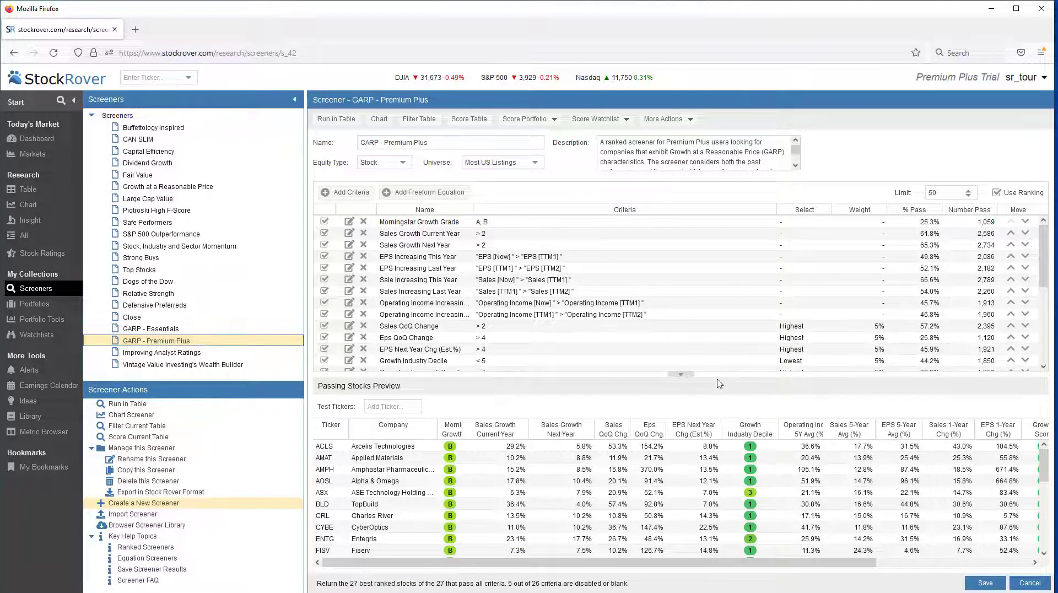
click(682, 376)
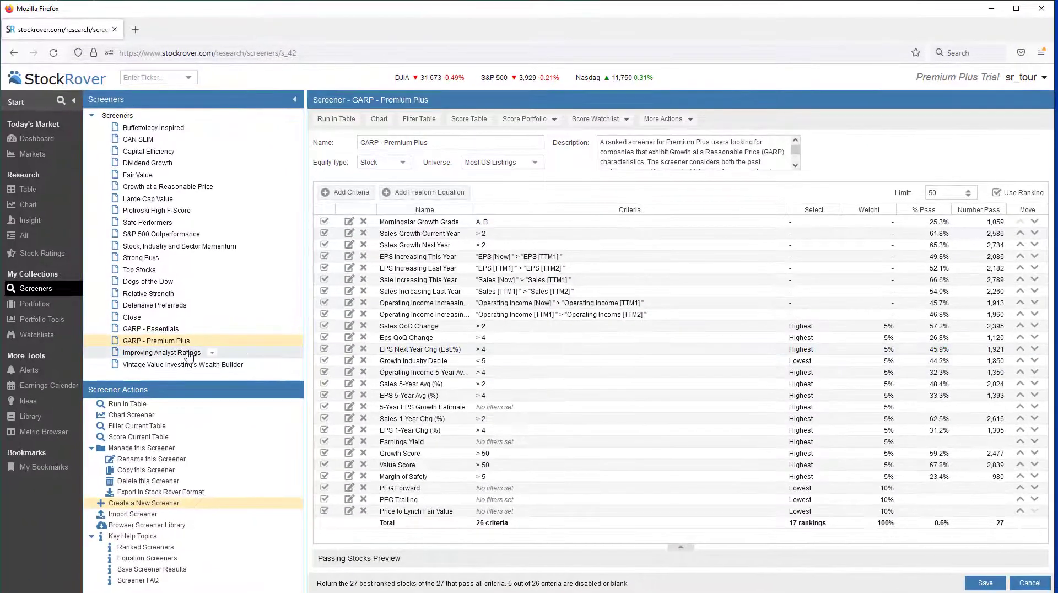
- View the Improving Analyst Ratings and Vintage Value Investing's Wealth Builder screeners, examining the latter's Return on Equity equation without changing it
click(188, 355)
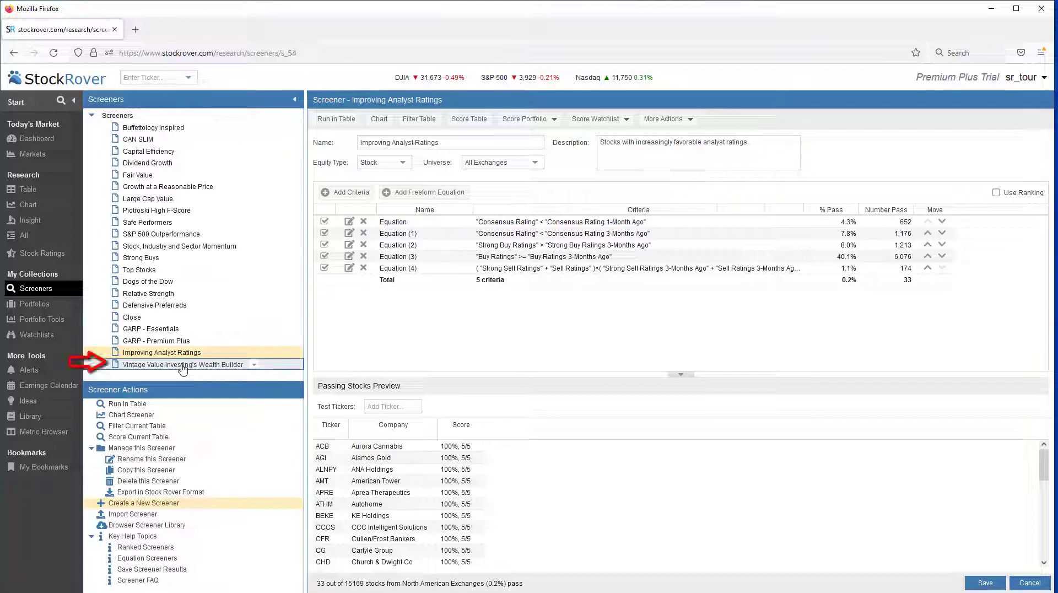
click(182, 366)
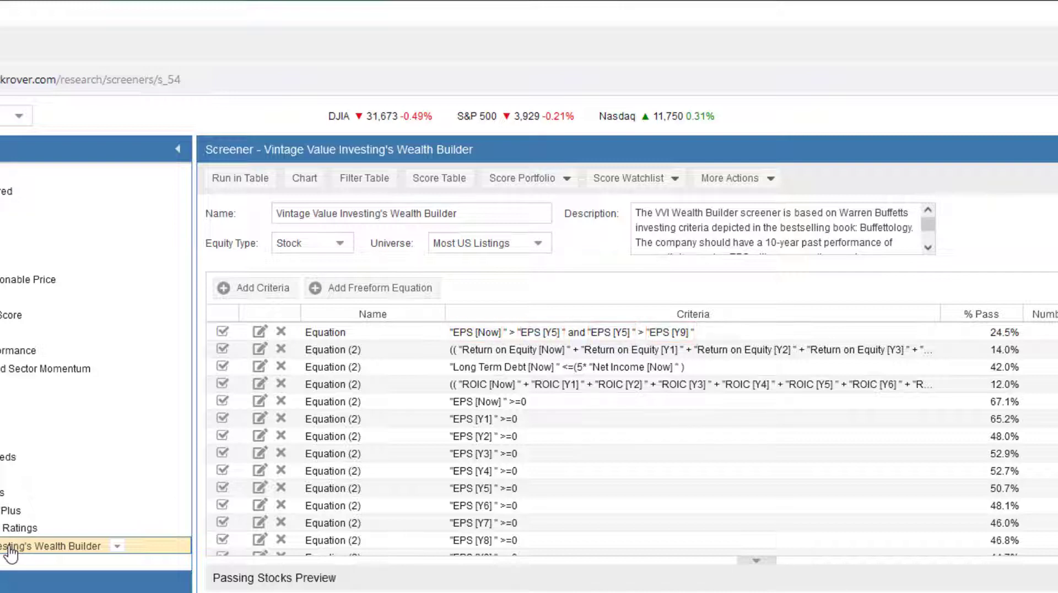
click(262, 351)
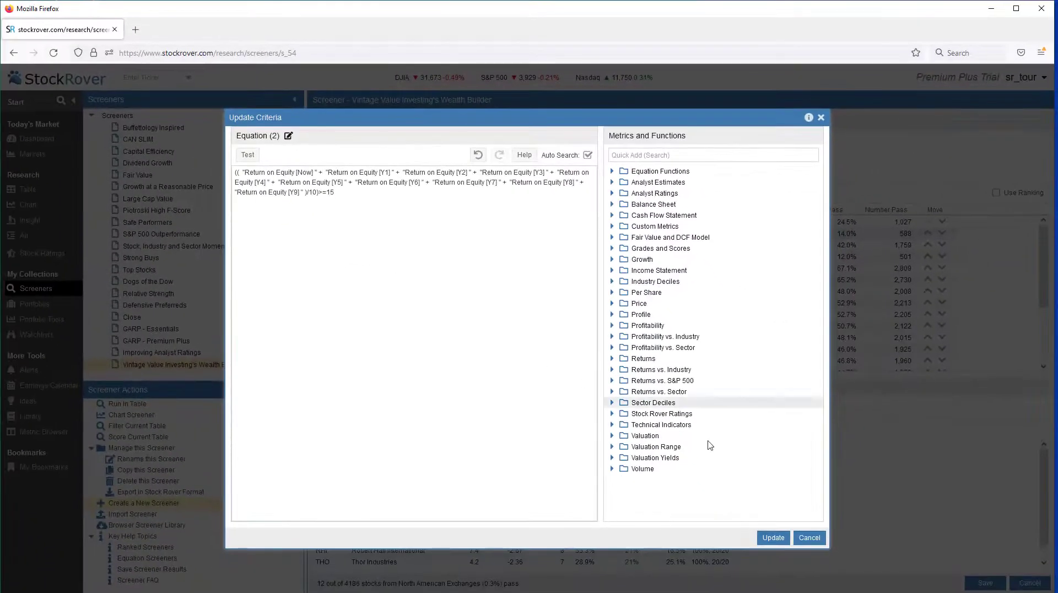
click(809, 539)
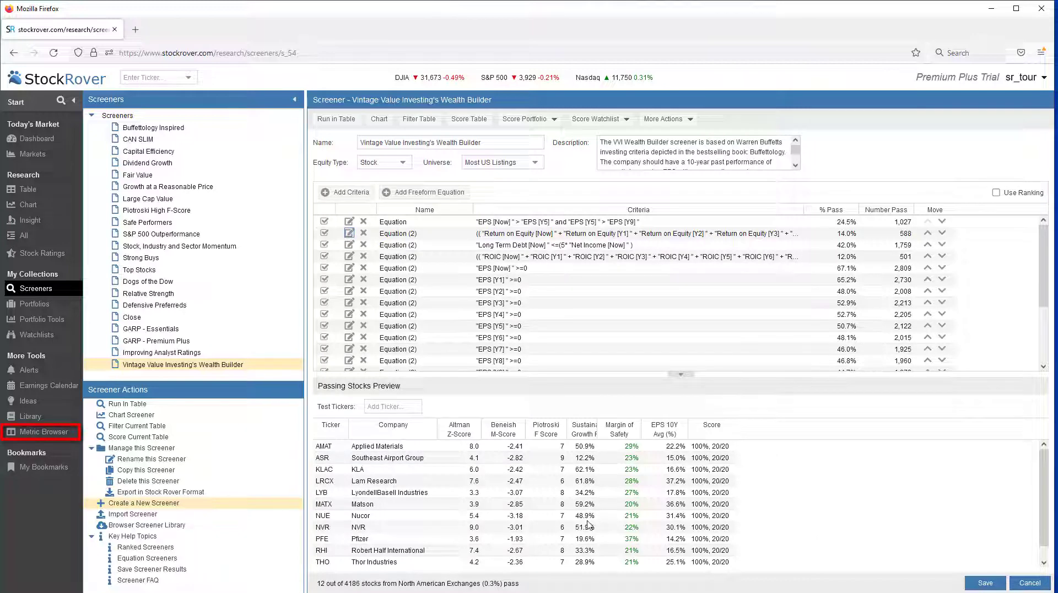
- Filter the Metric Browser to show only metrics whose History value is Yes
click(44, 434)
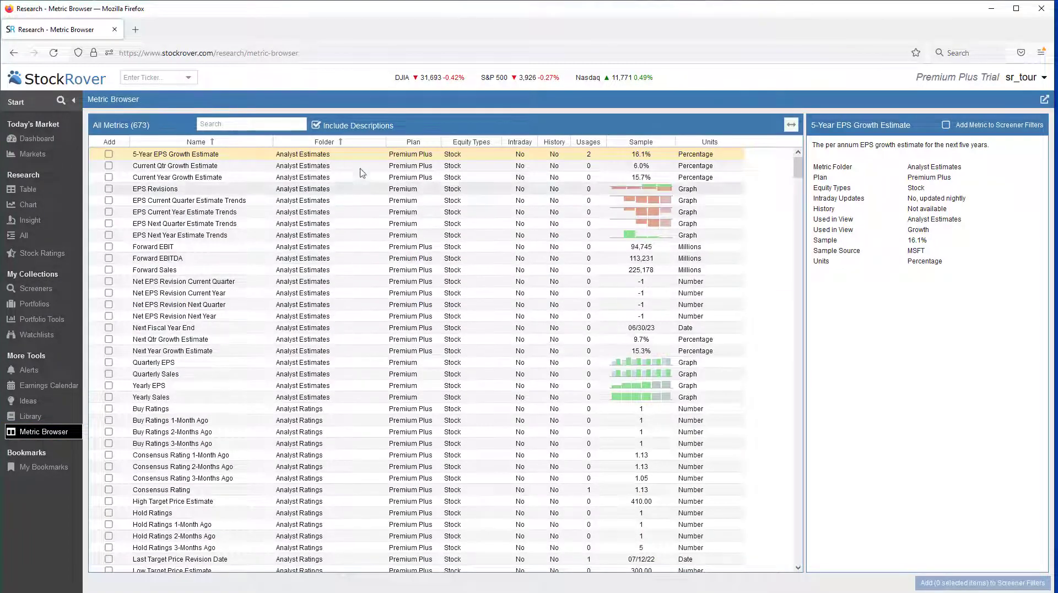
click(382, 145)
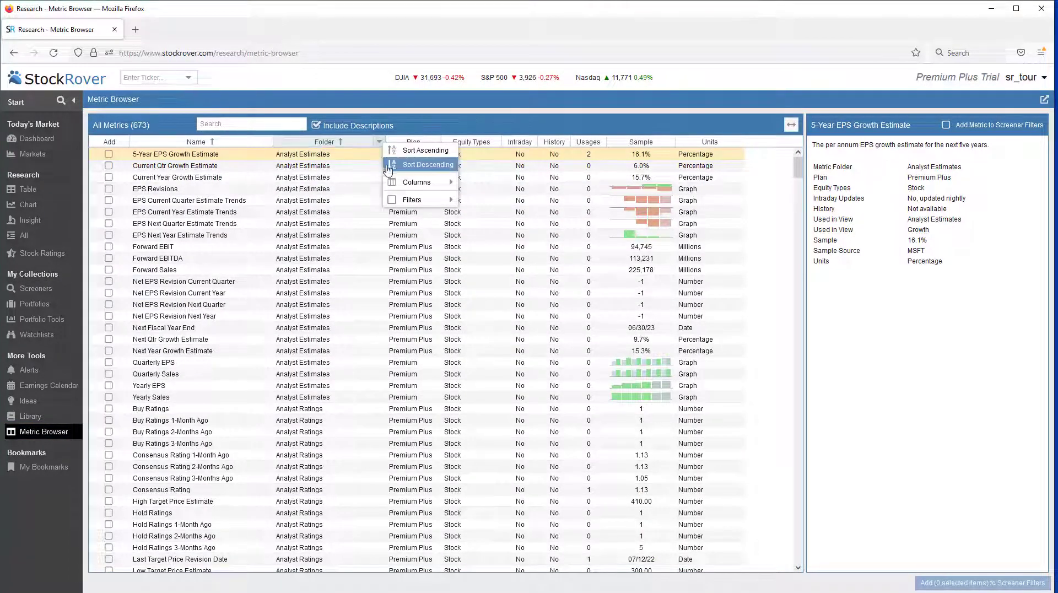
mouse_move(398, 201)
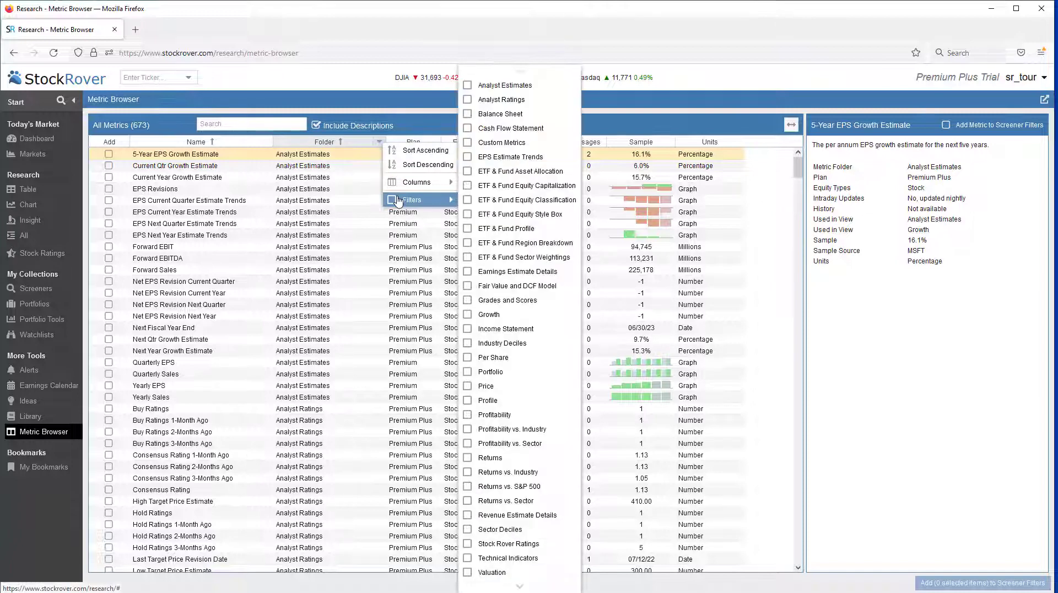
click(417, 122)
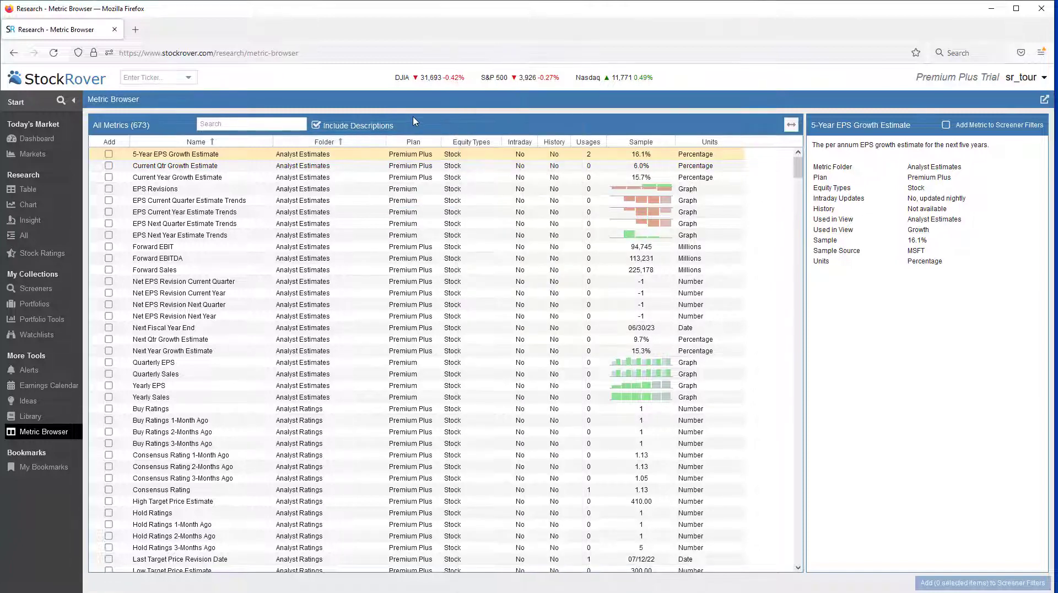
click(565, 143)
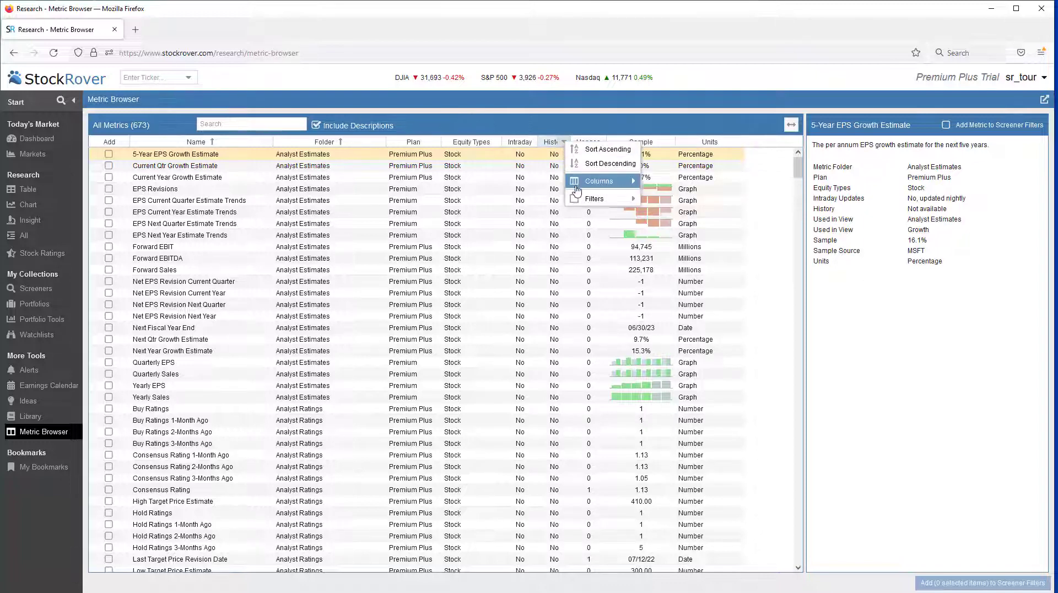
mouse_move(577, 202)
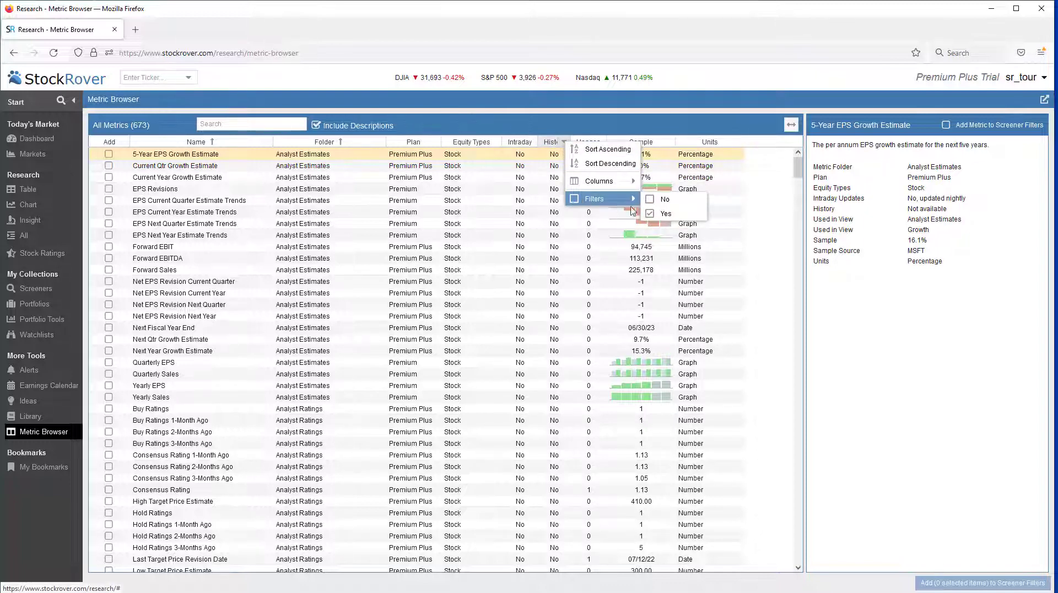
click(652, 215)
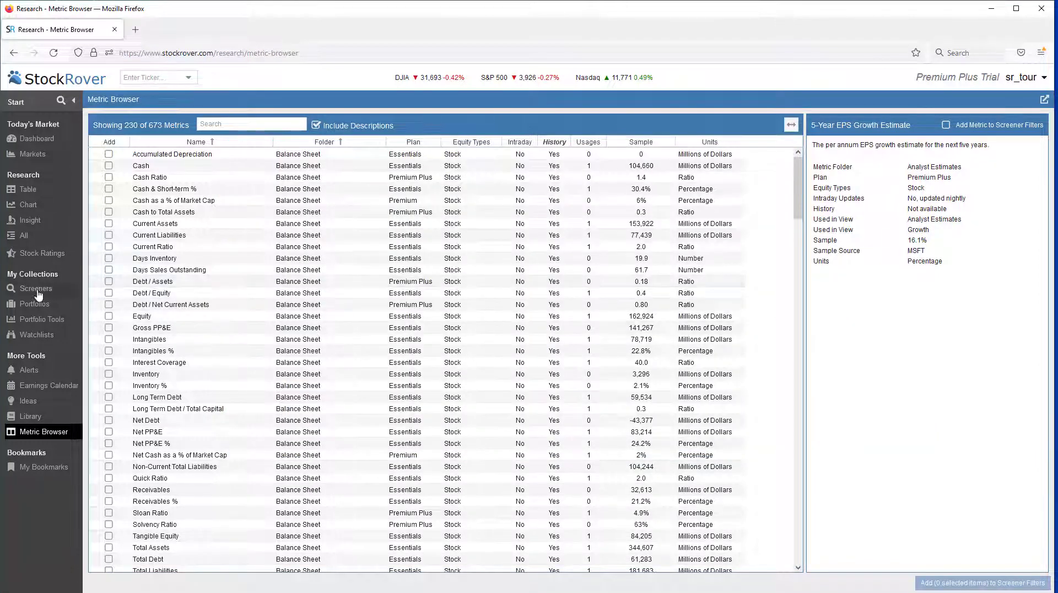
- Create a new stock screener with its universe set to S&P 500 Only
click(37, 291)
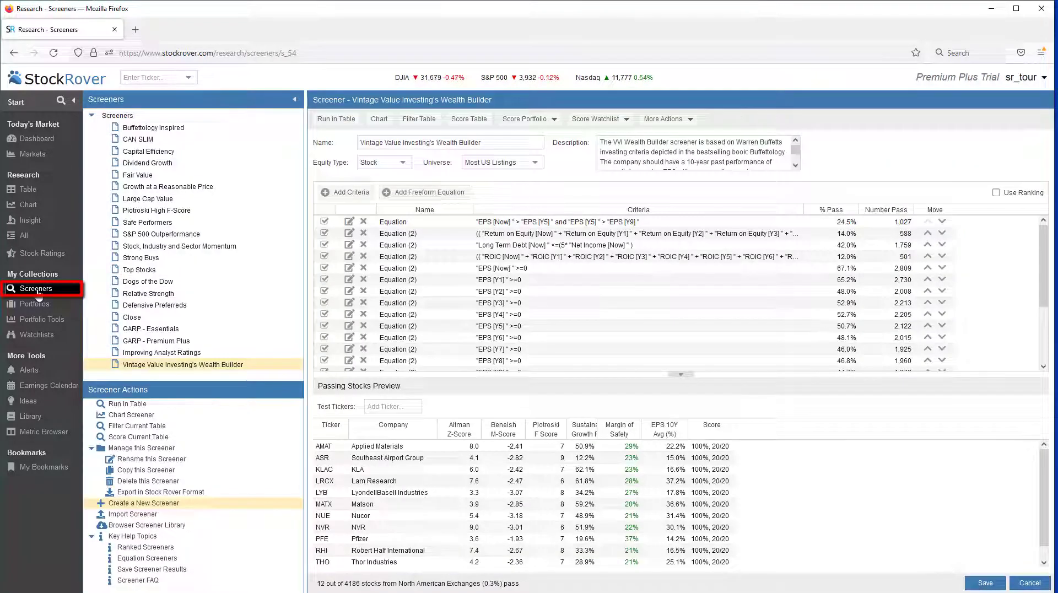
click(126, 504)
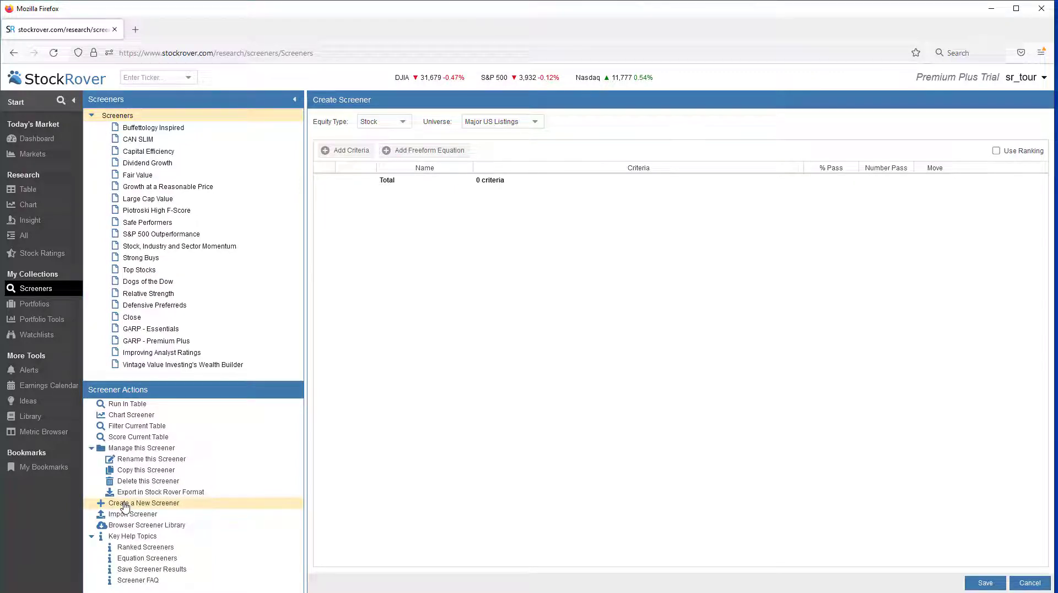
click(535, 122)
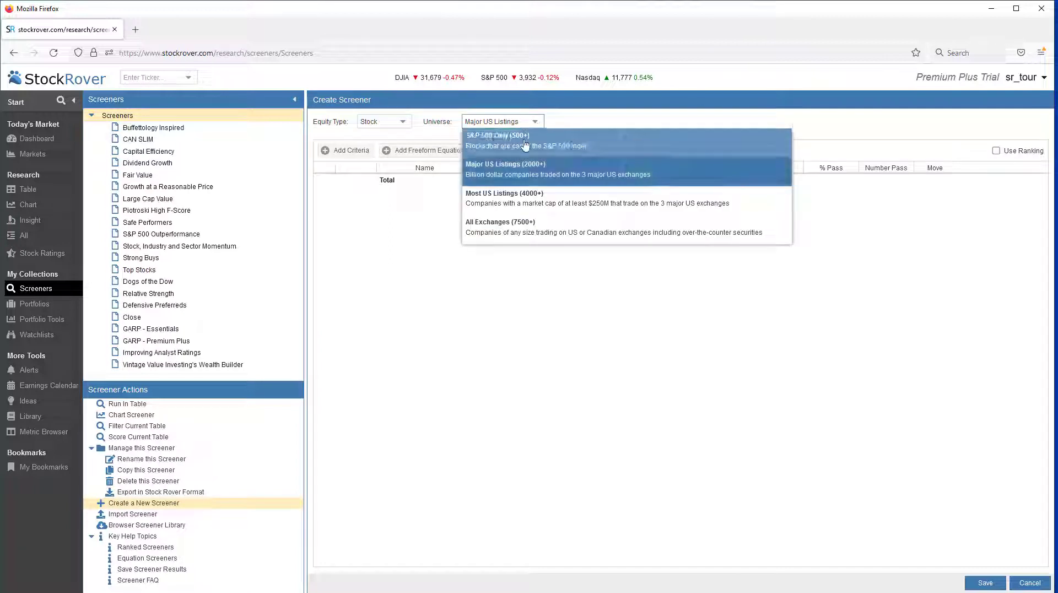
click(526, 145)
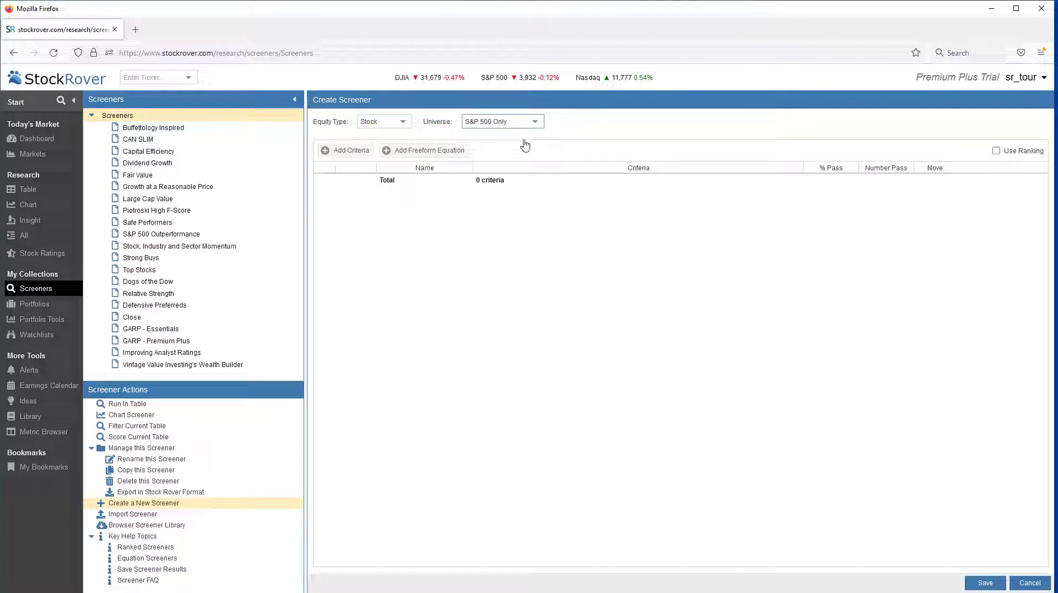
- Start a freeform equation for the new screener and enter "EPS [Now]" > "EPS [Now]" using the EPS metric
click(423, 156)
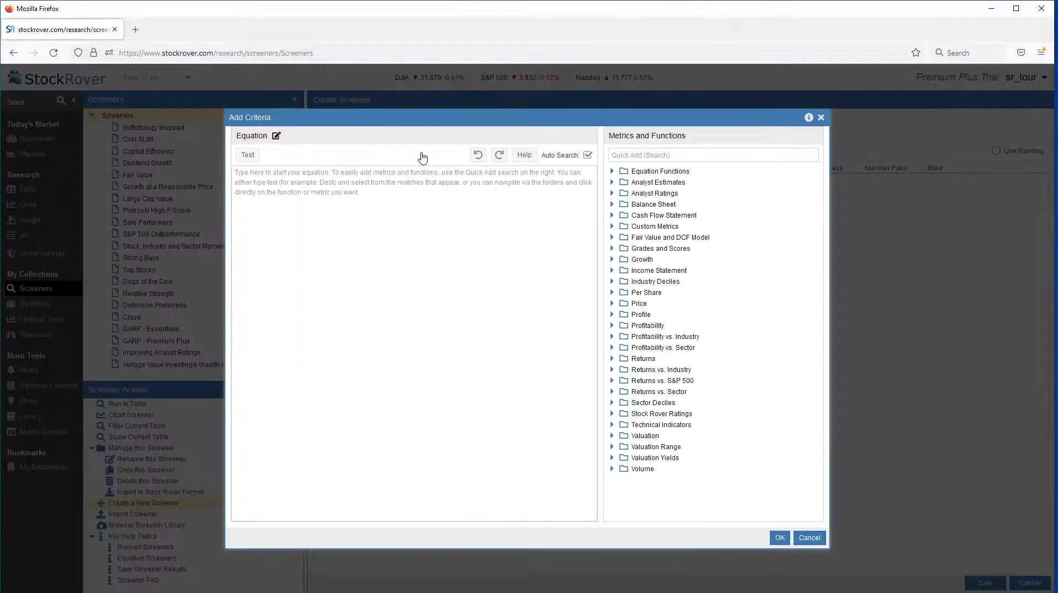
click(629, 155)
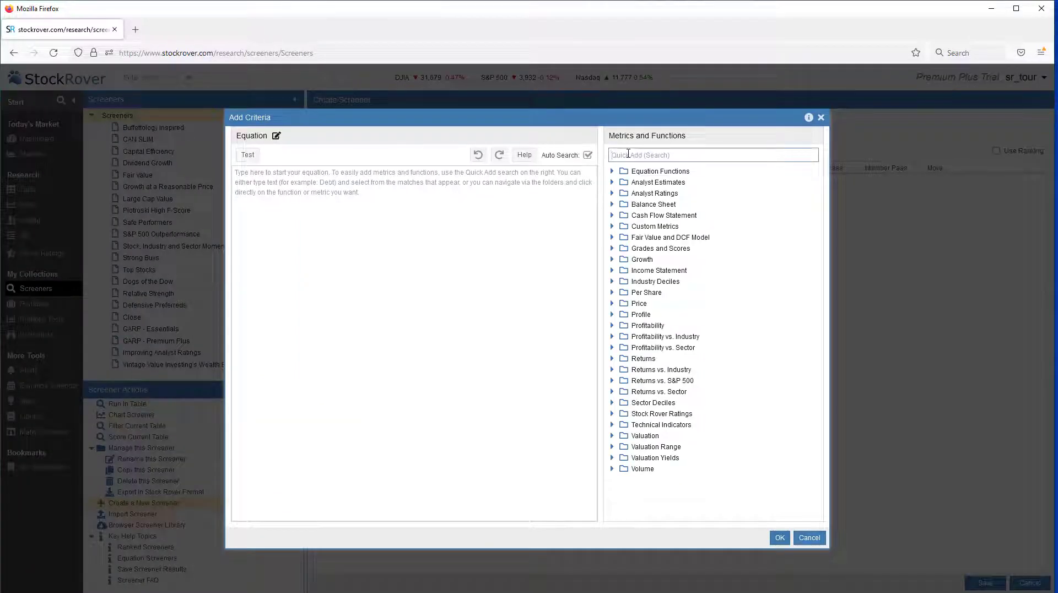
text(eps)
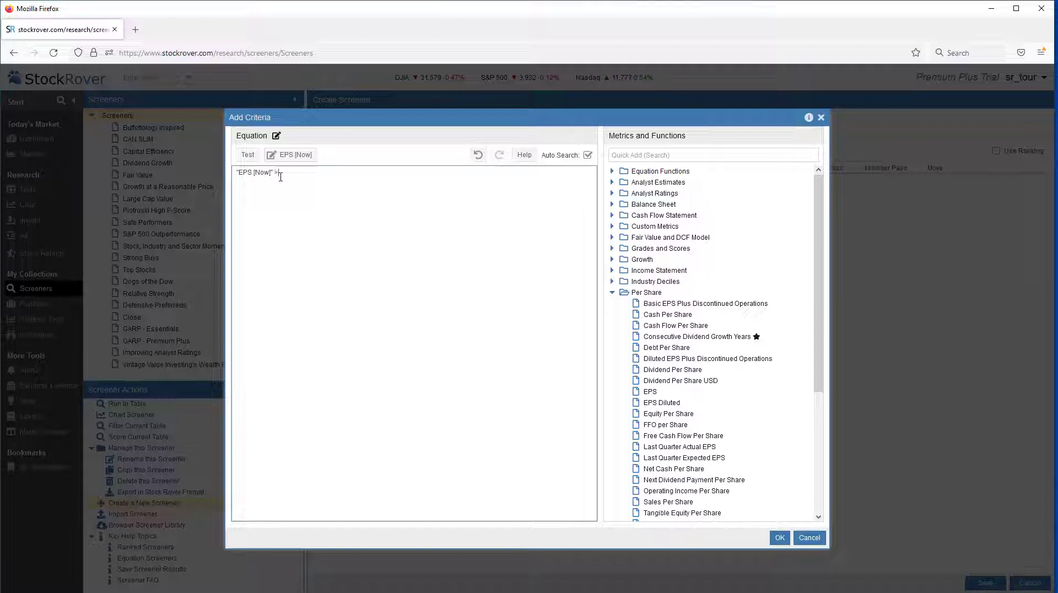
click(630, 155)
text(eps)
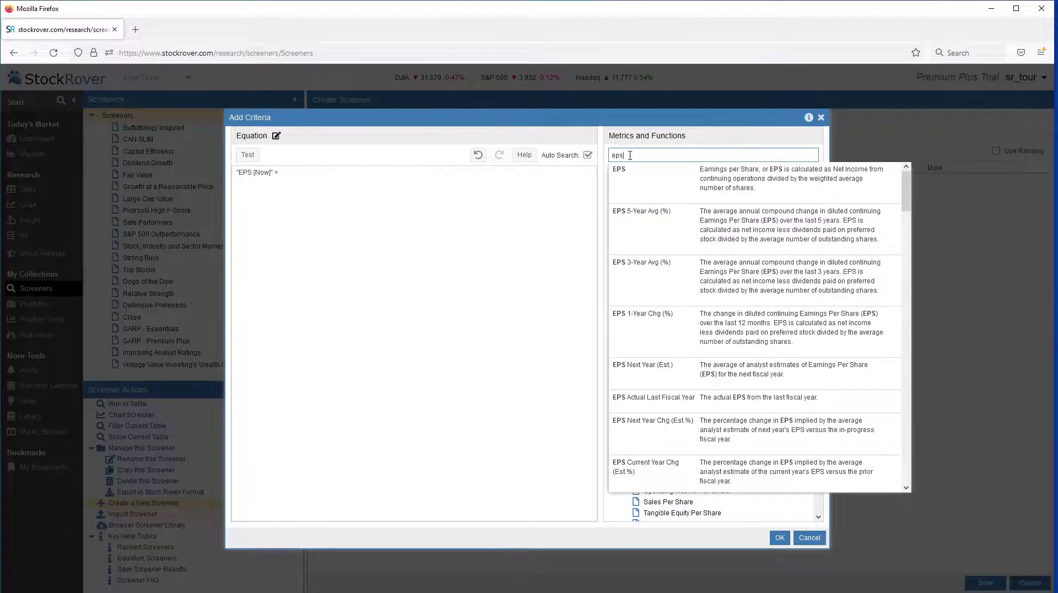
click(627, 177)
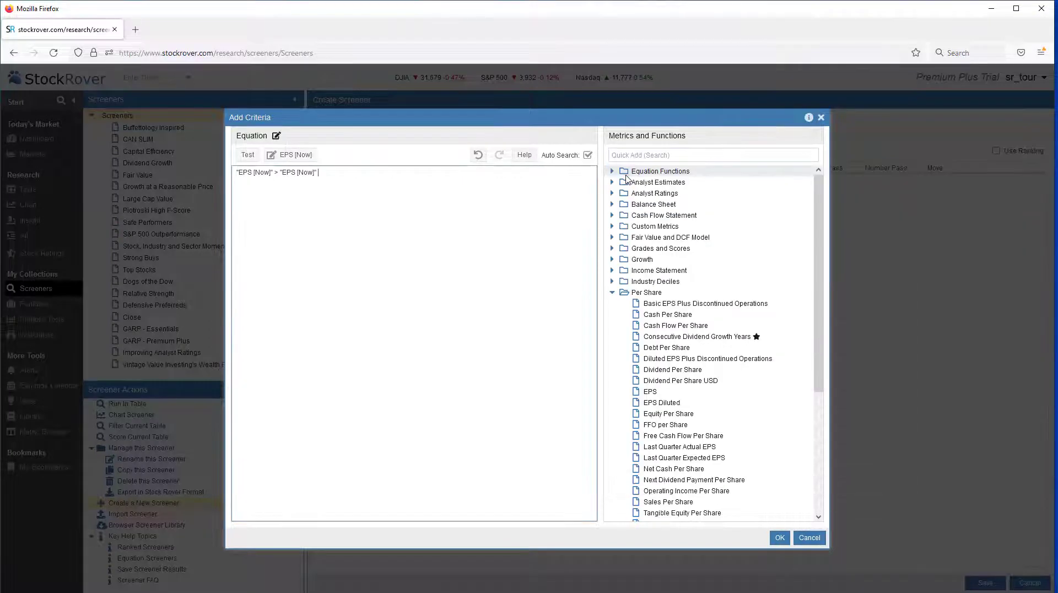
- Set the equation's second EPS term to the trailing-twelve-month value from 1 year ago, then test the equation and add it to the screener
click(270, 158)
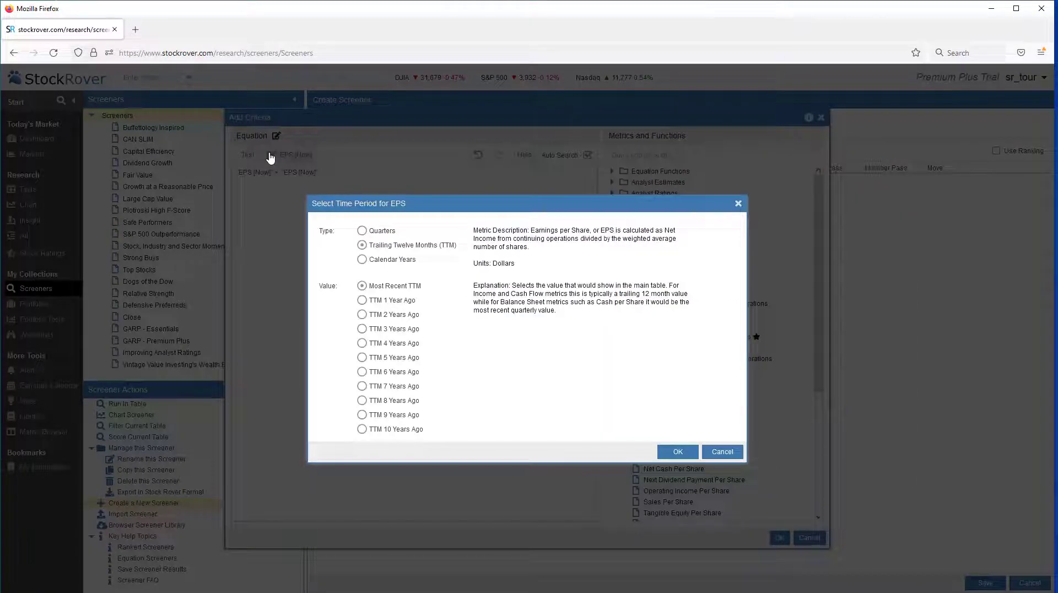
click(362, 231)
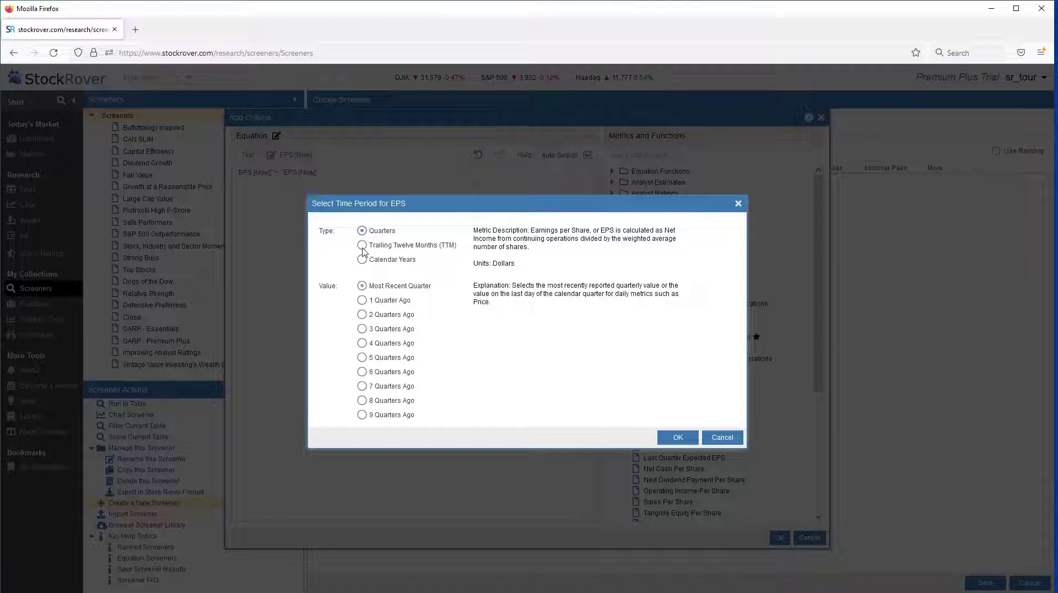
click(363, 245)
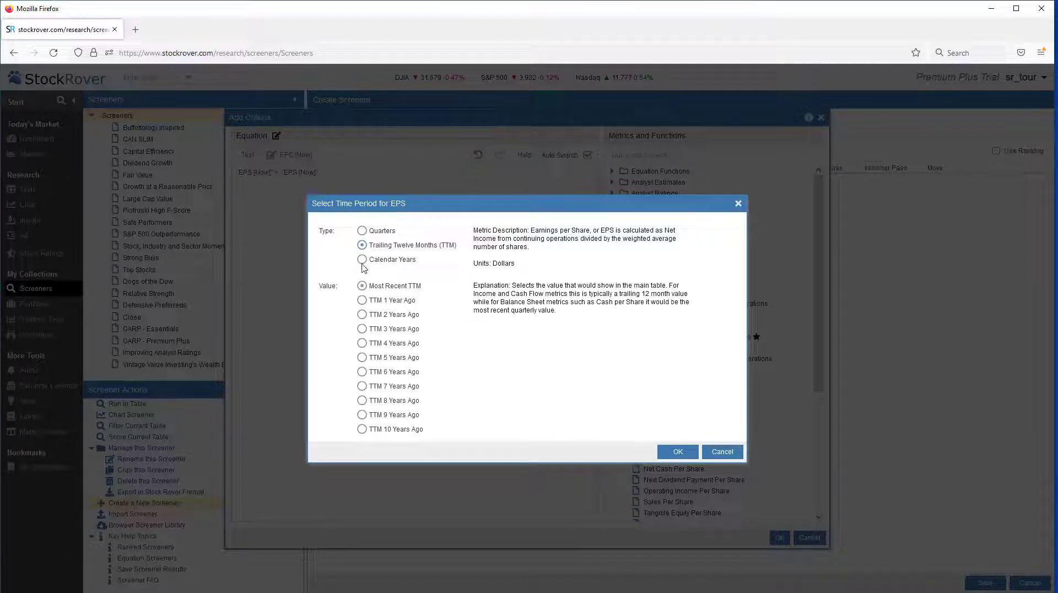
click(363, 259)
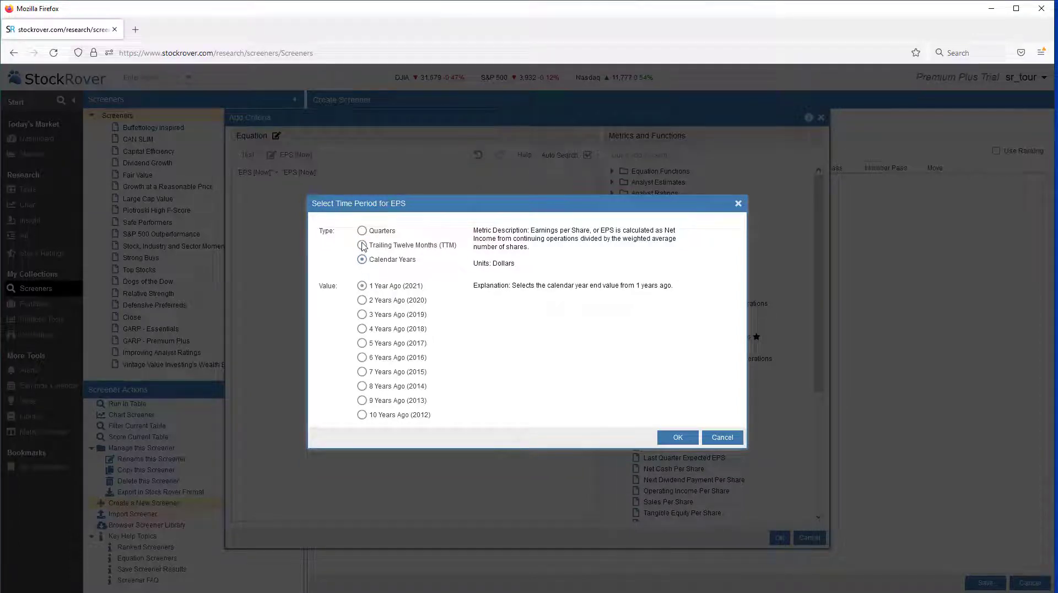
click(362, 246)
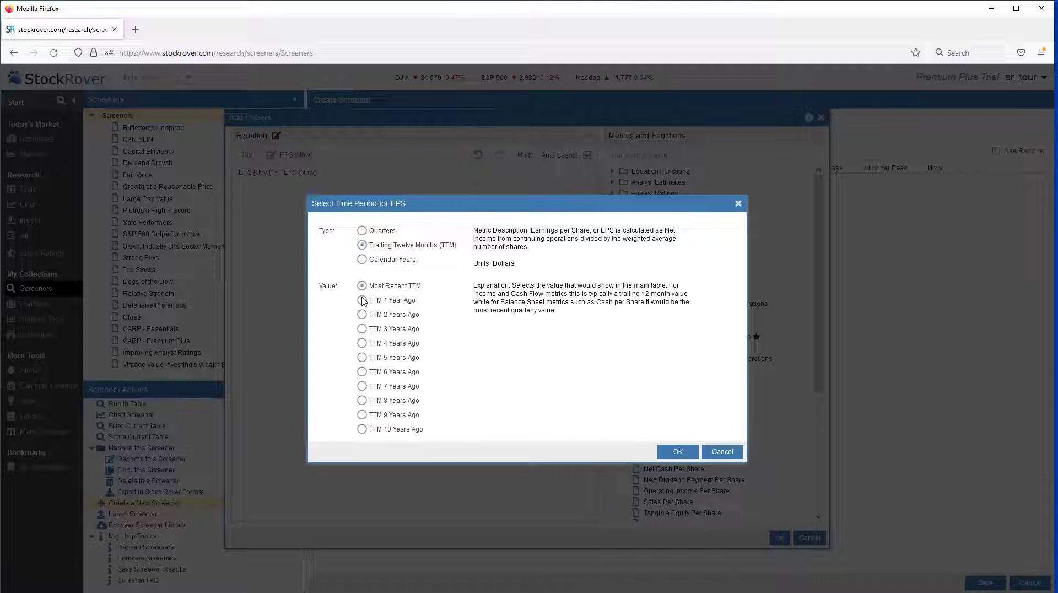
click(362, 300)
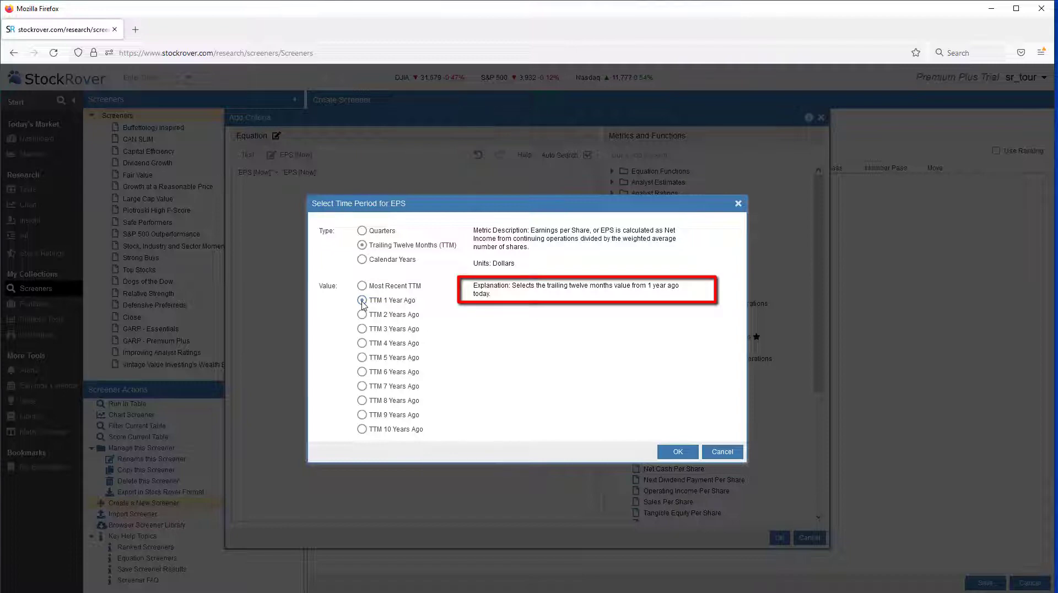
click(677, 452)
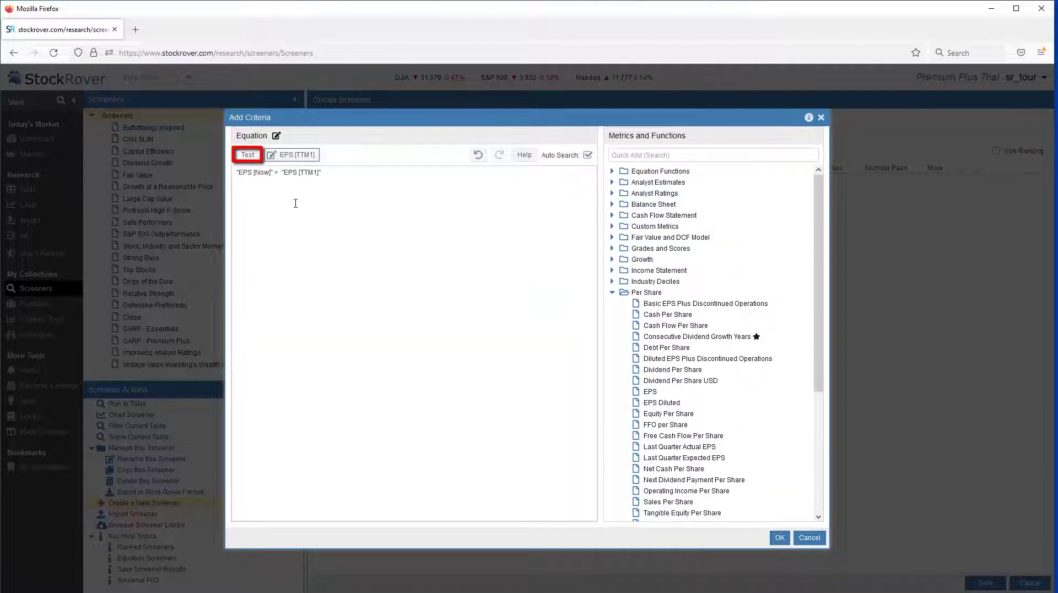
click(249, 158)
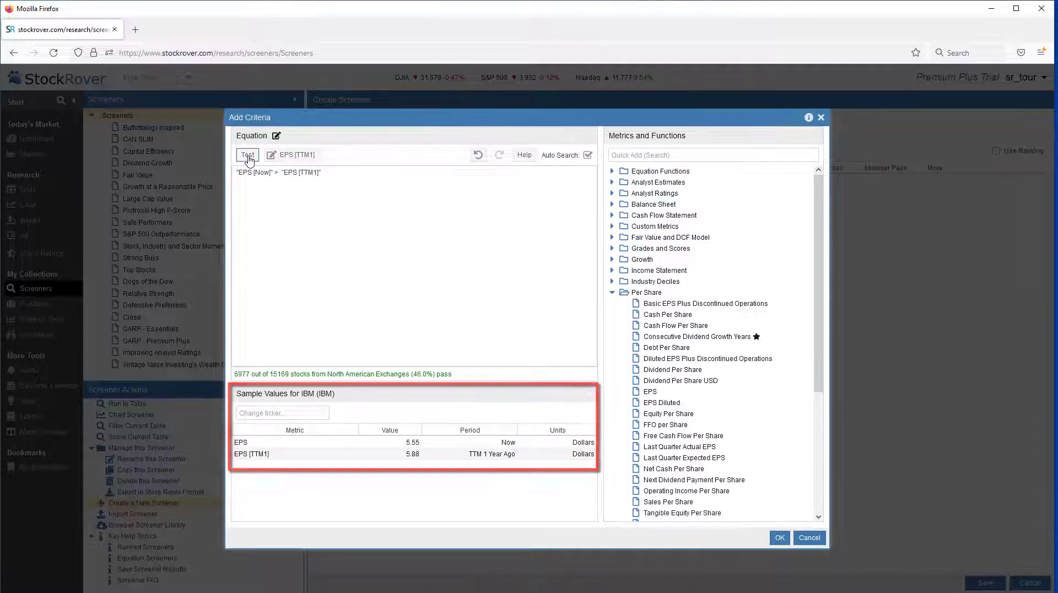
click(778, 539)
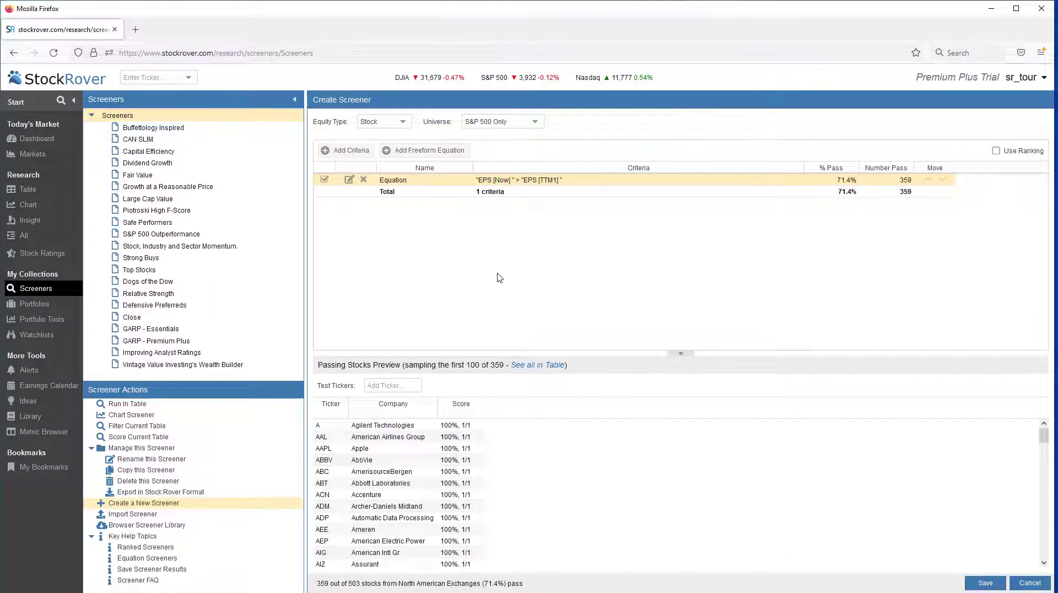
- Start a second freeform equation with the EPS metric set to TTM 1 Year Ago
click(416, 152)
click(635, 156)
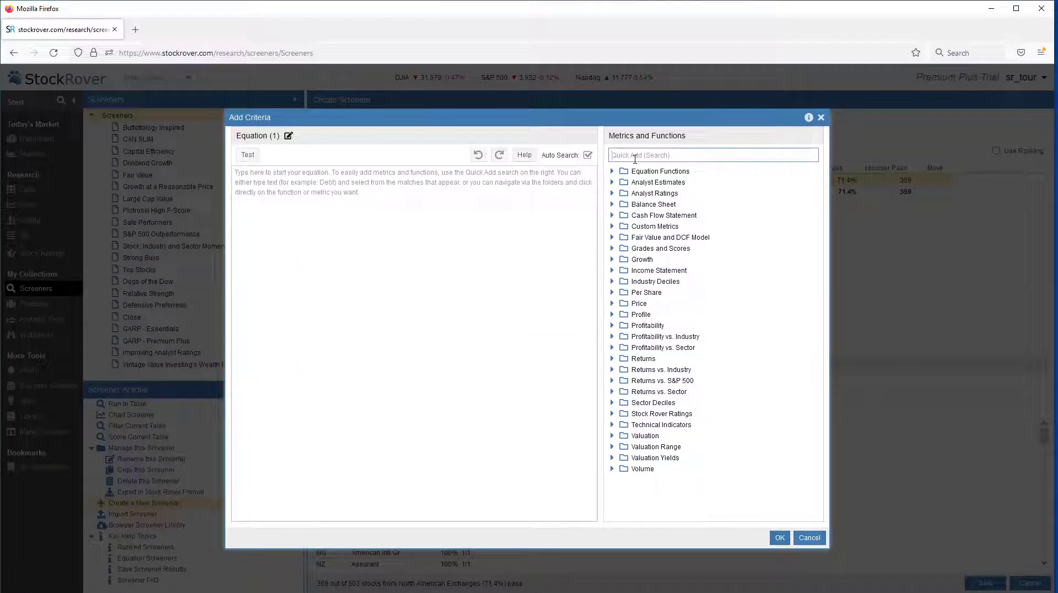
text(eps)
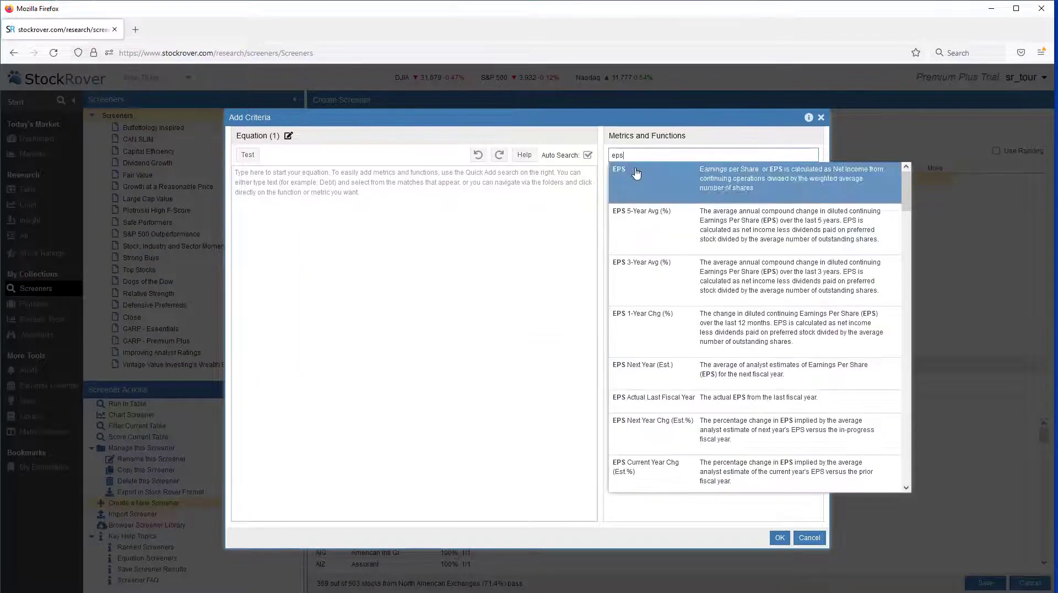
click(634, 173)
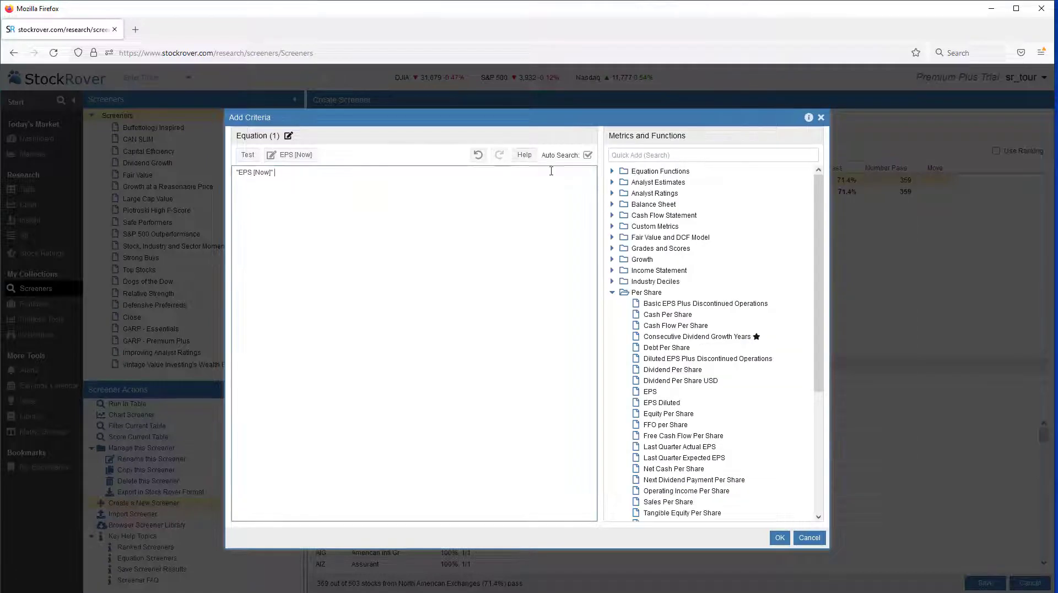
click(283, 158)
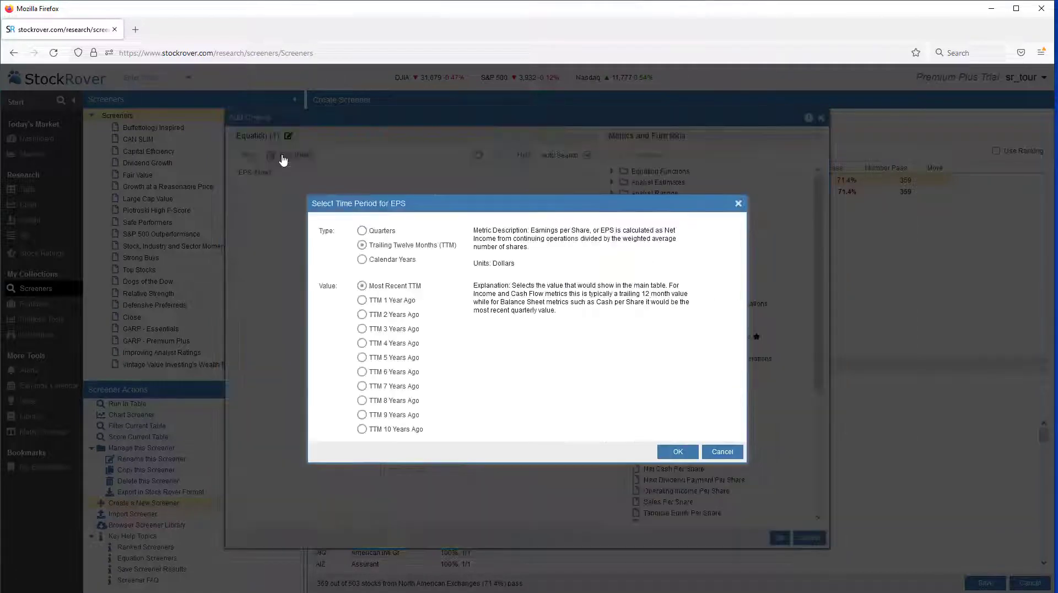
click(362, 300)
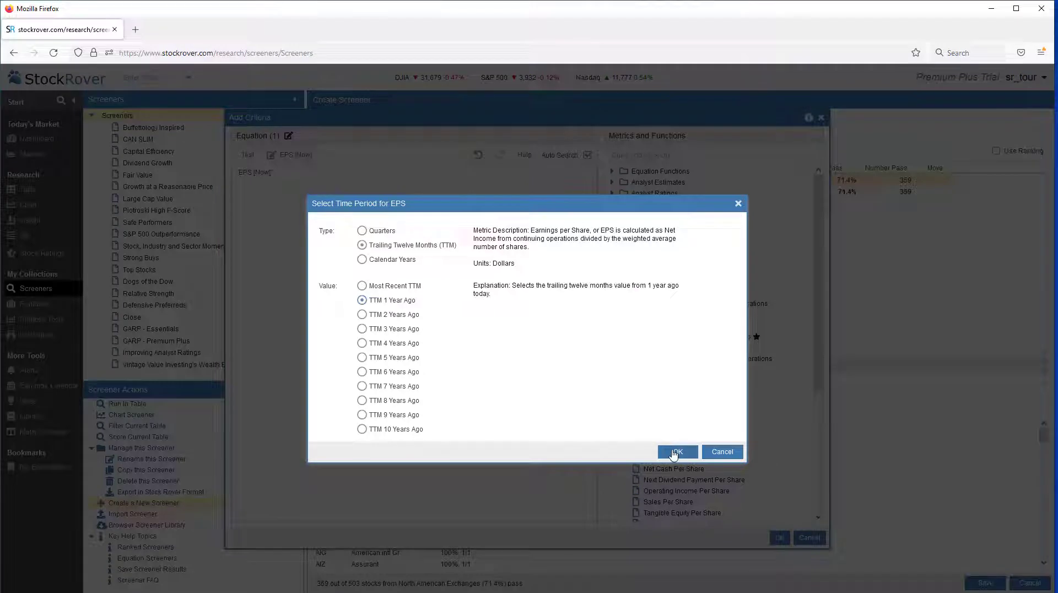
click(673, 454)
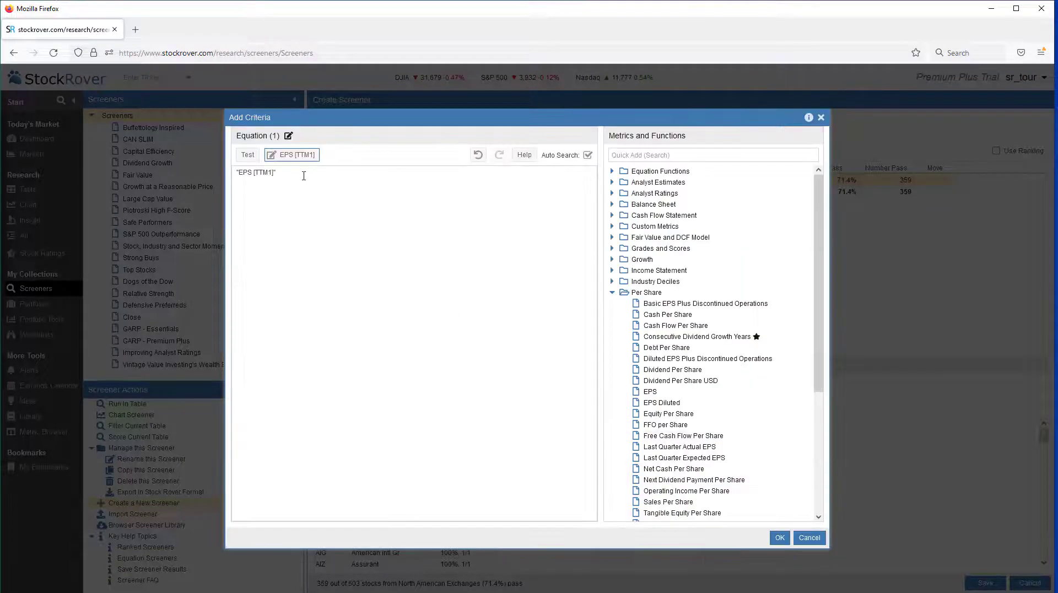
- Complete the second equation as "EPS [TTM1]" > "EPS [TTM2]", using EPS from TTM 2 Years Ago, and add it to the screener
text(>)
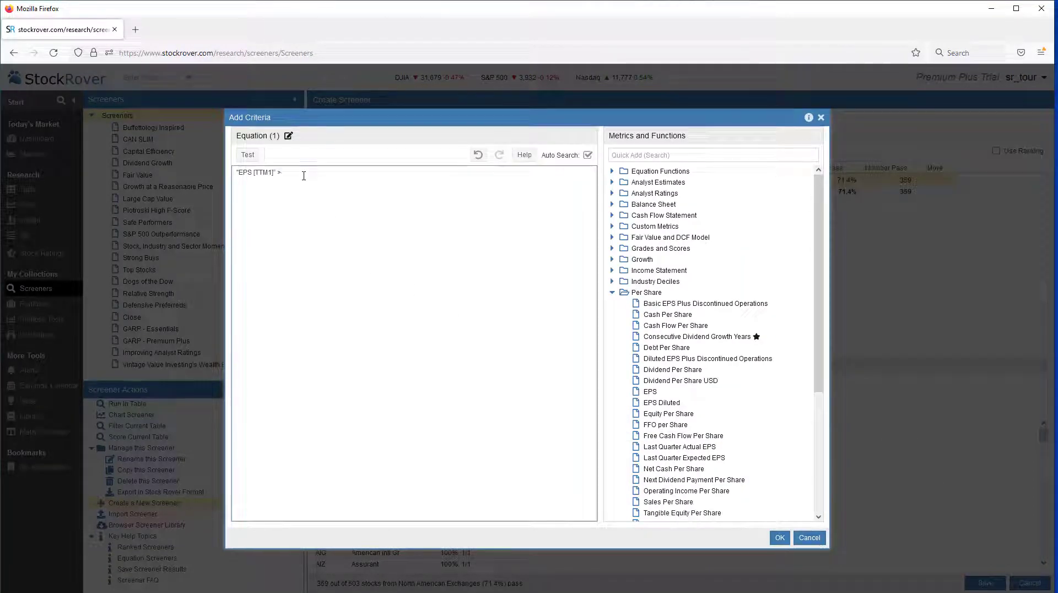
click(645, 154)
text(eps)
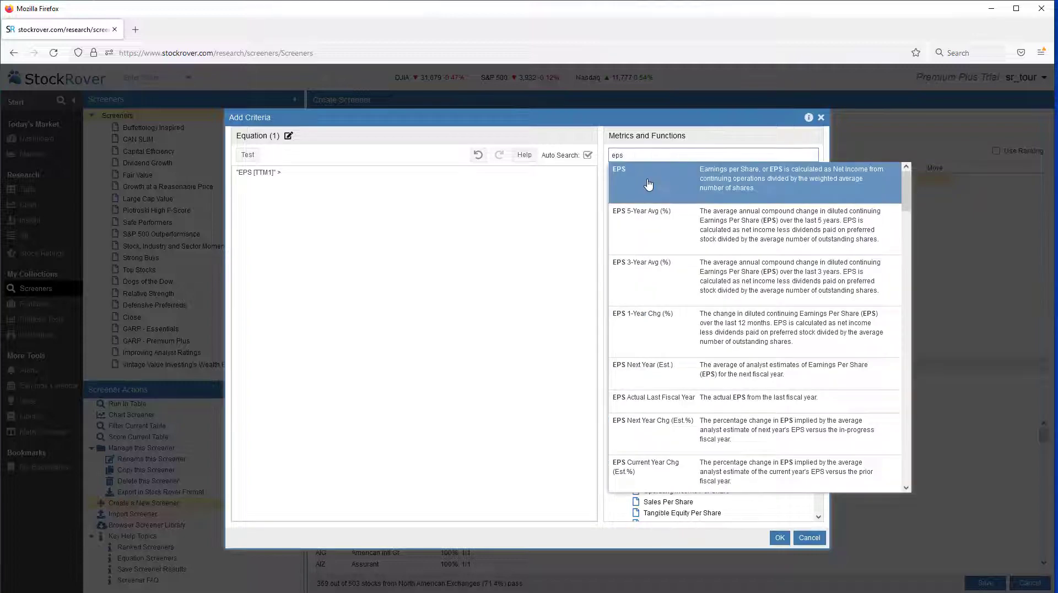
click(649, 185)
click(272, 156)
click(362, 314)
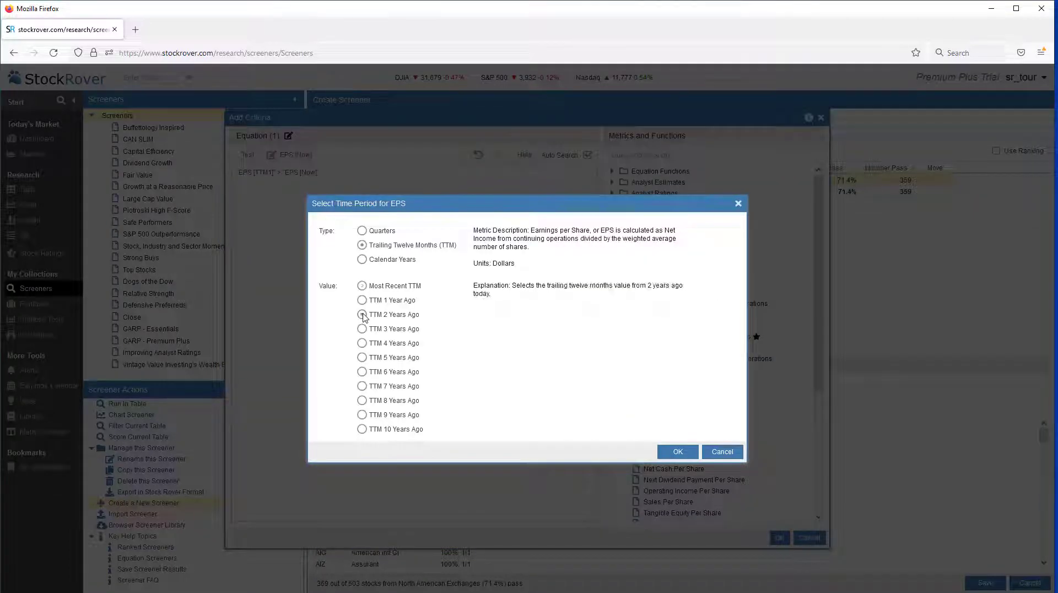
click(677, 452)
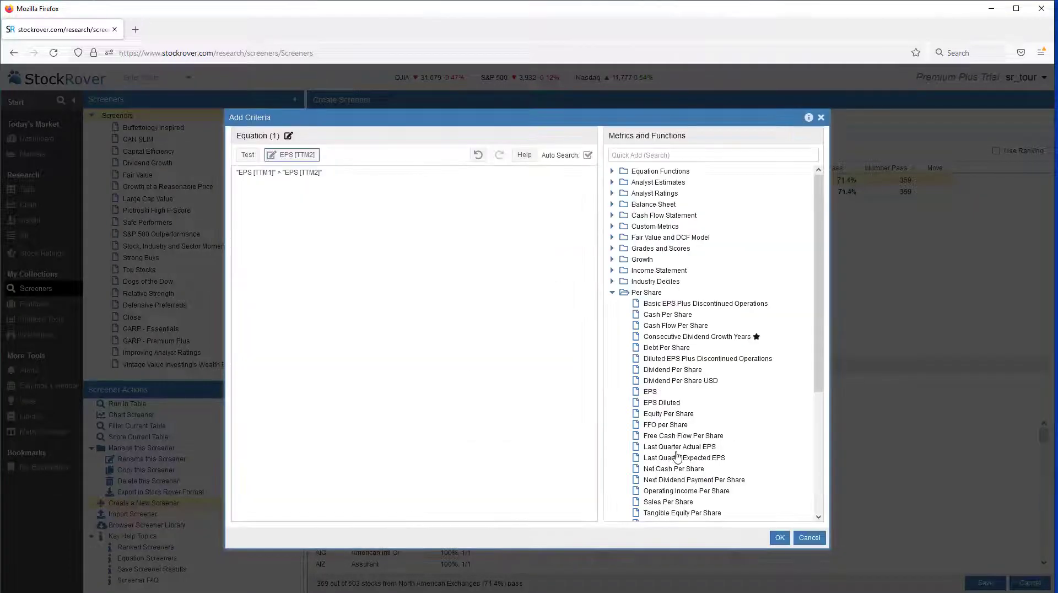
click(783, 540)
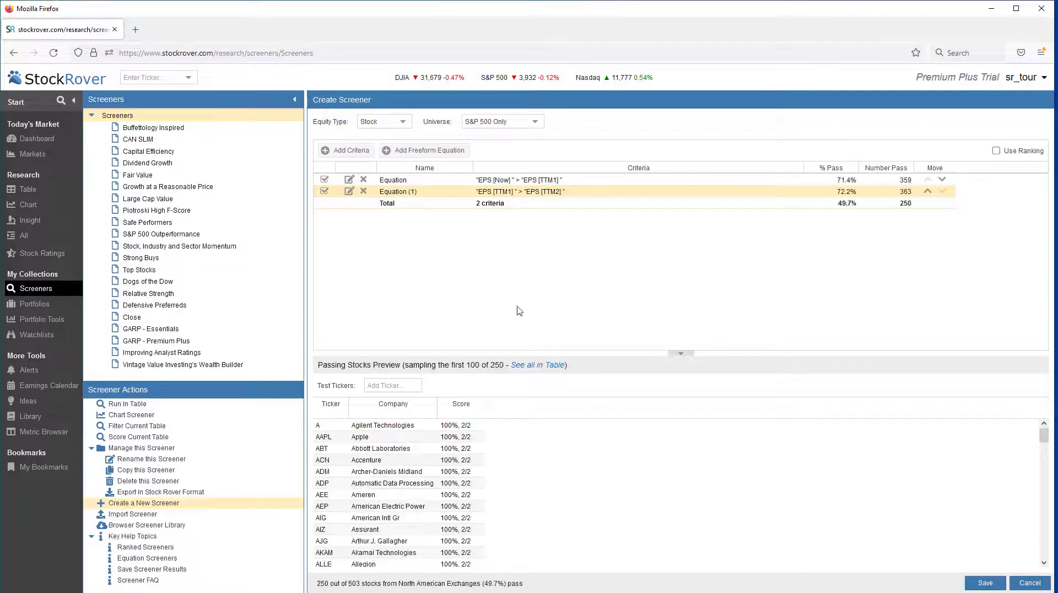
- Start a third freeform equation with the EPS metric set to TTM 2 Years Ago
click(406, 153)
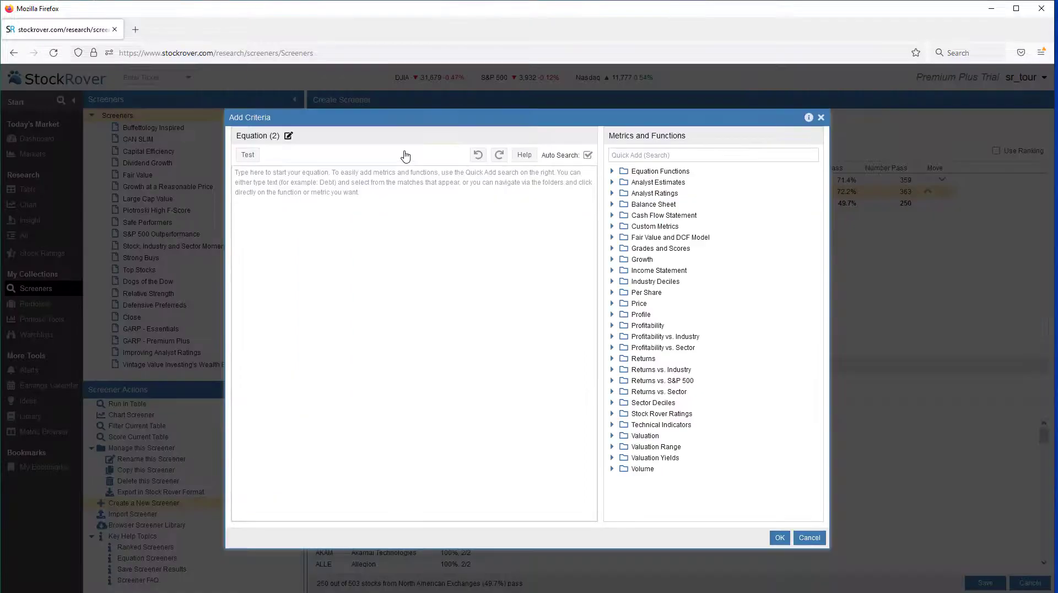
click(621, 156)
text(eps)
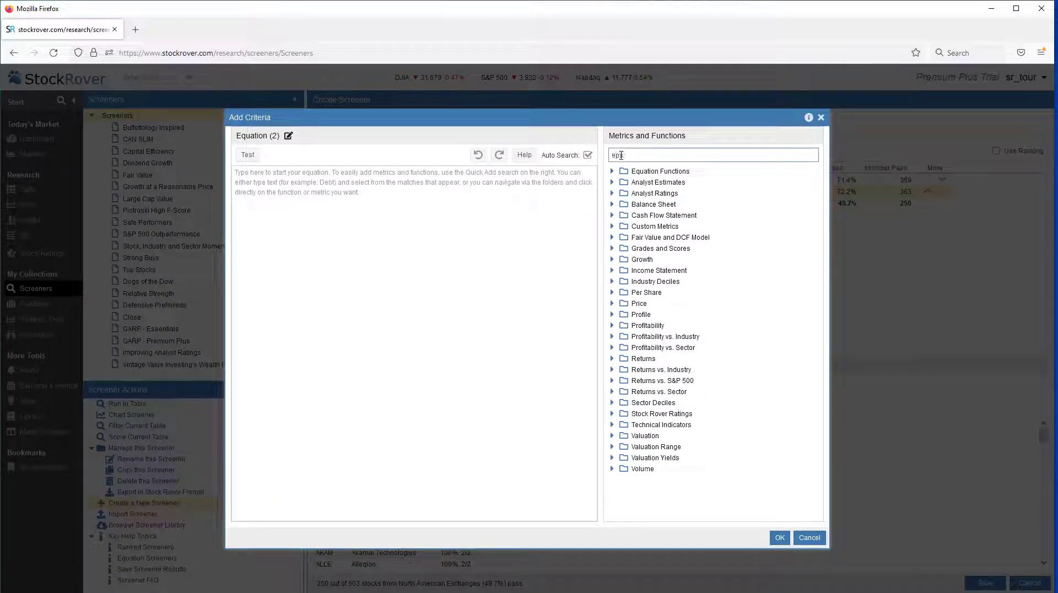
click(620, 174)
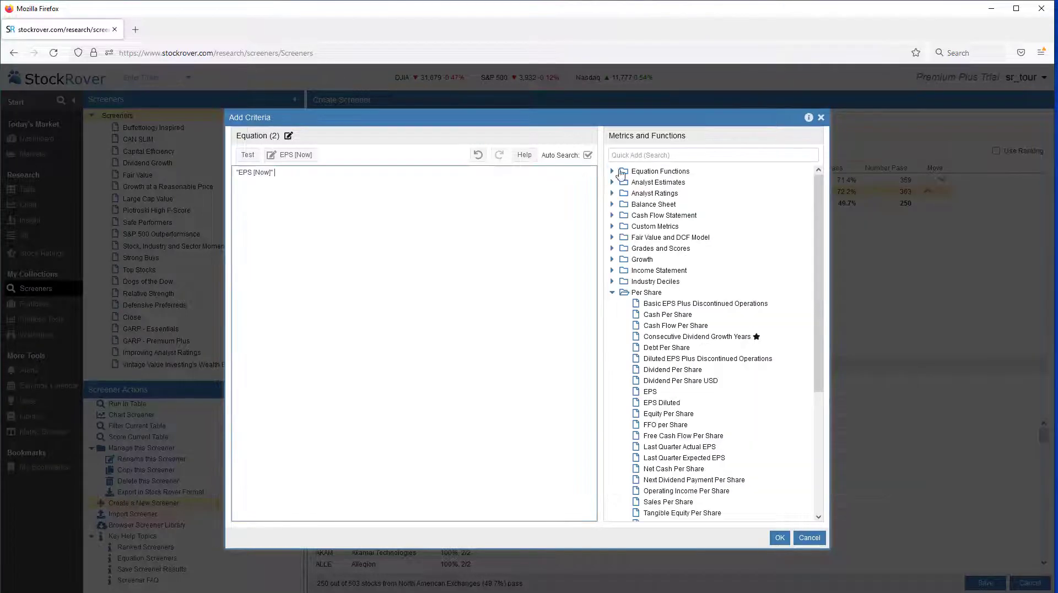
click(275, 156)
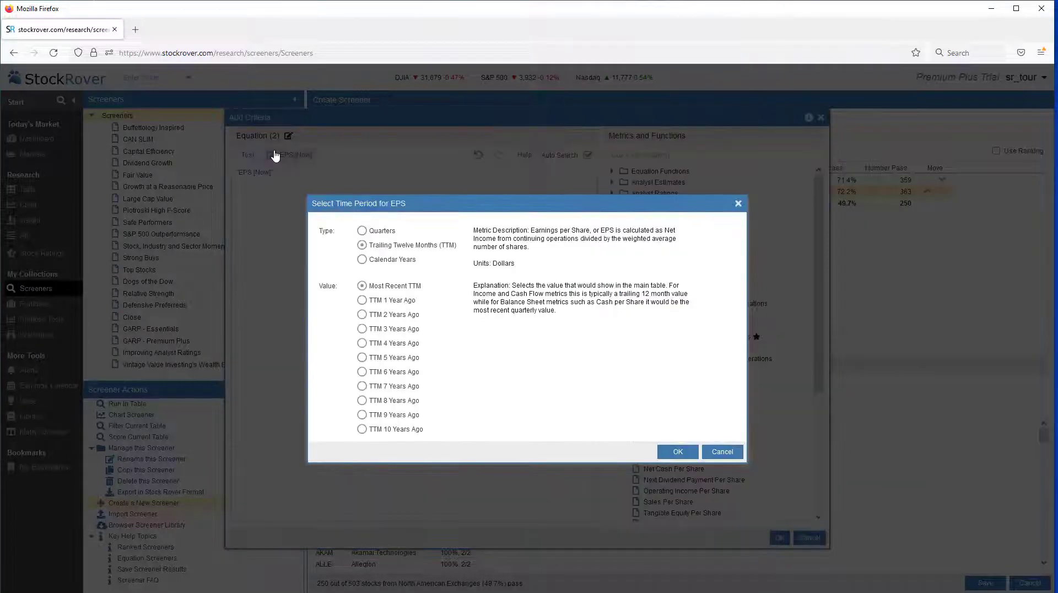
click(361, 315)
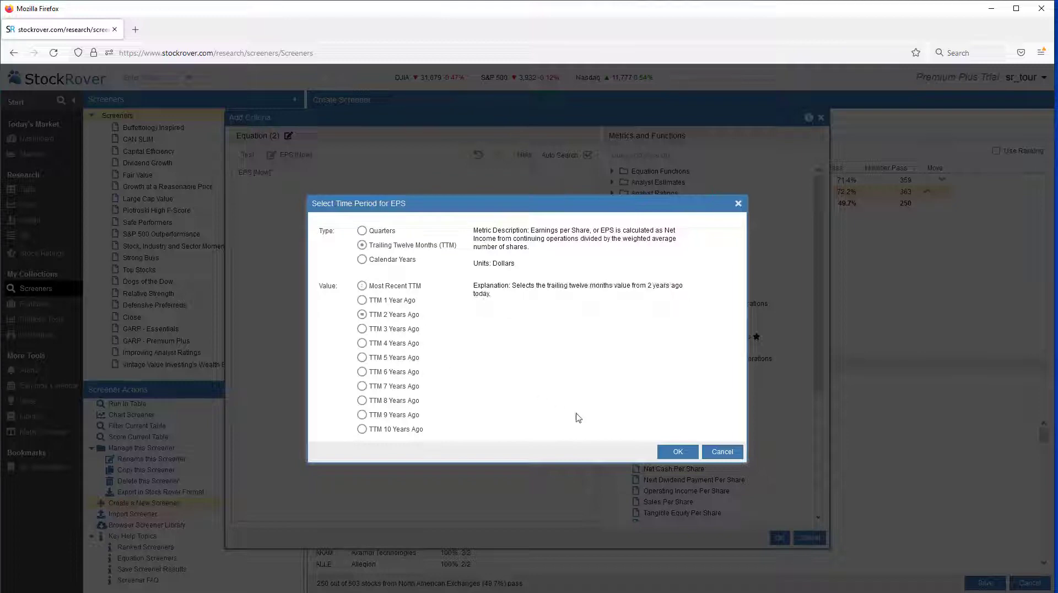
click(673, 452)
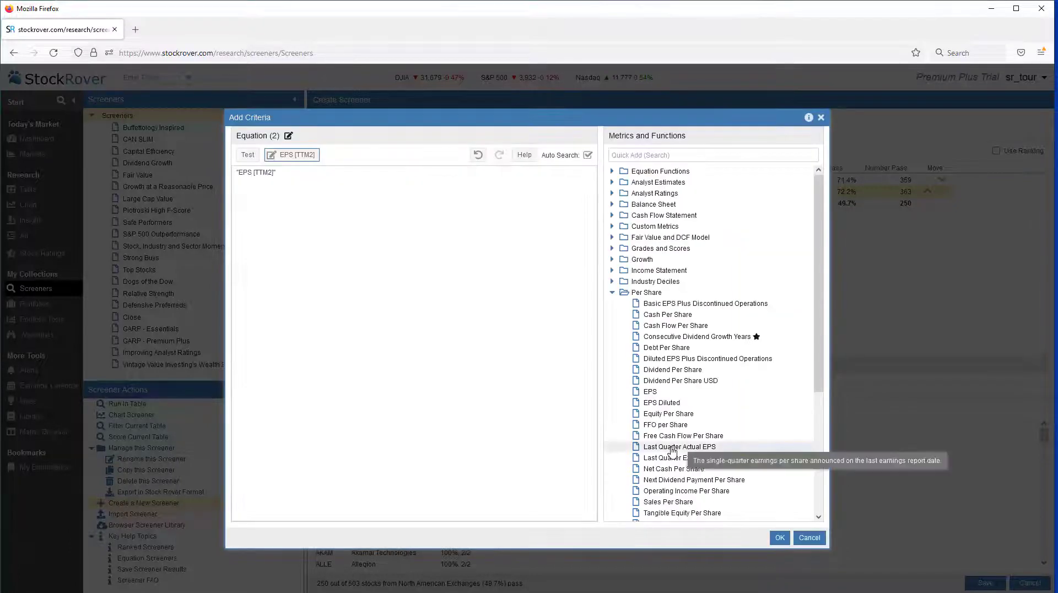
- Complete the third equation as "EPS [TTM2]" > ( "EPS [TTM3]" * 1.2), using EPS from TTM 3 Years Ago, and add it to the screener
click(291, 175)
text(>)
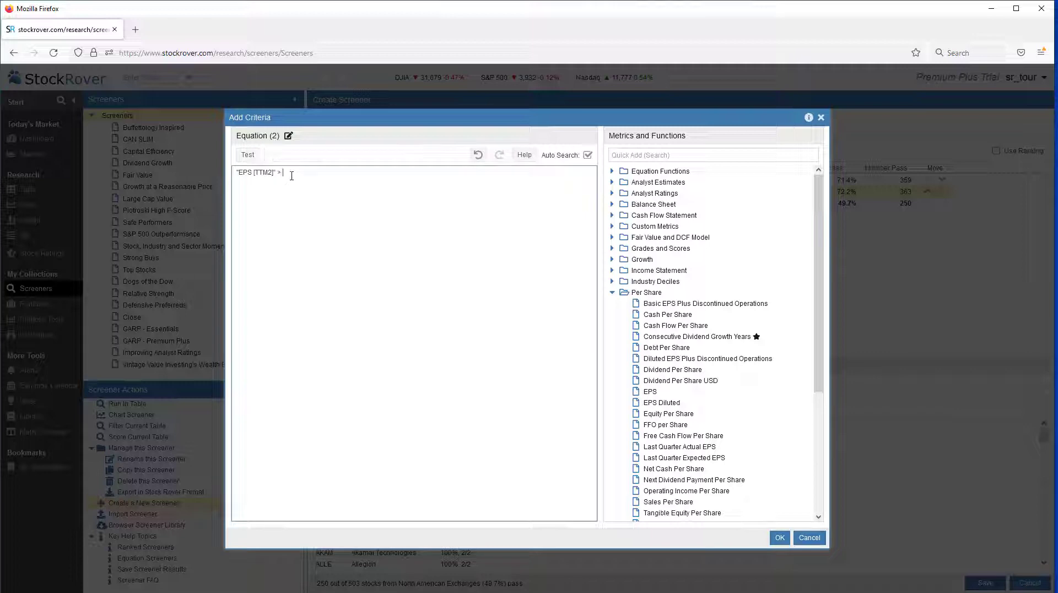
text( ()
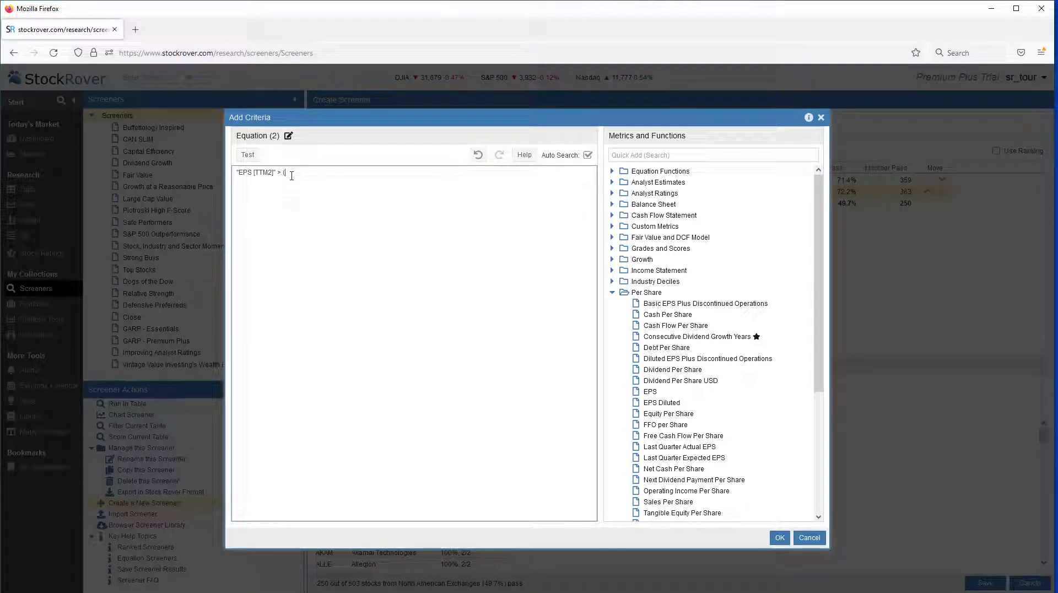
click(619, 153)
text(eps)
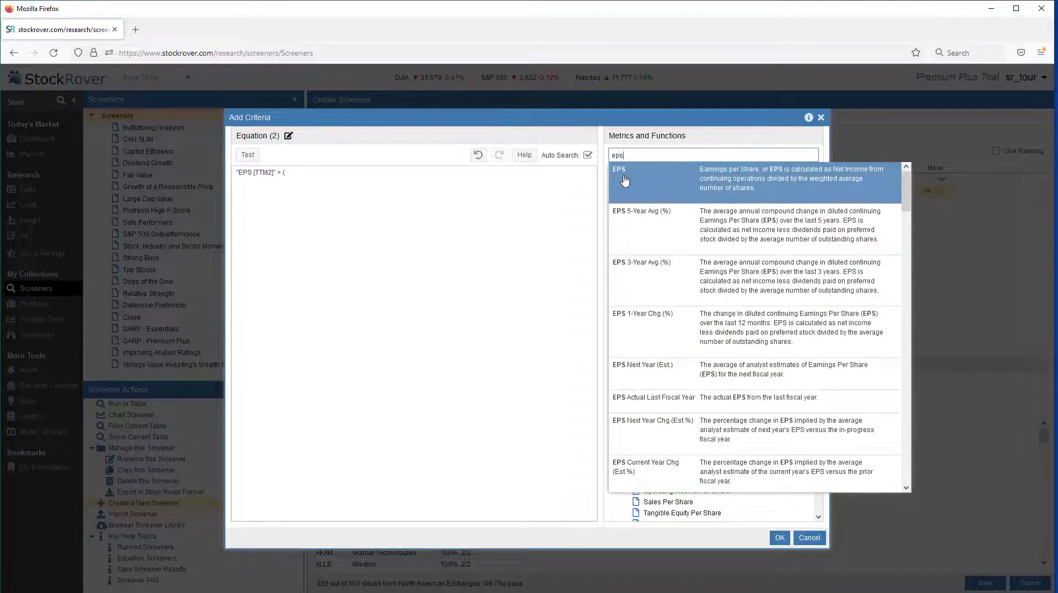
key(Return)
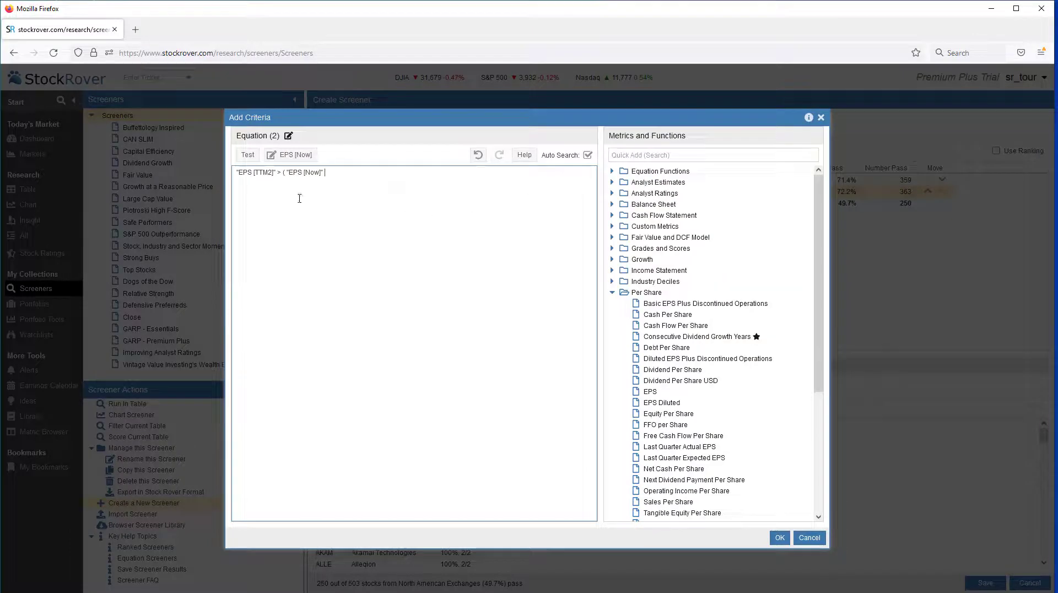
click(270, 155)
click(362, 330)
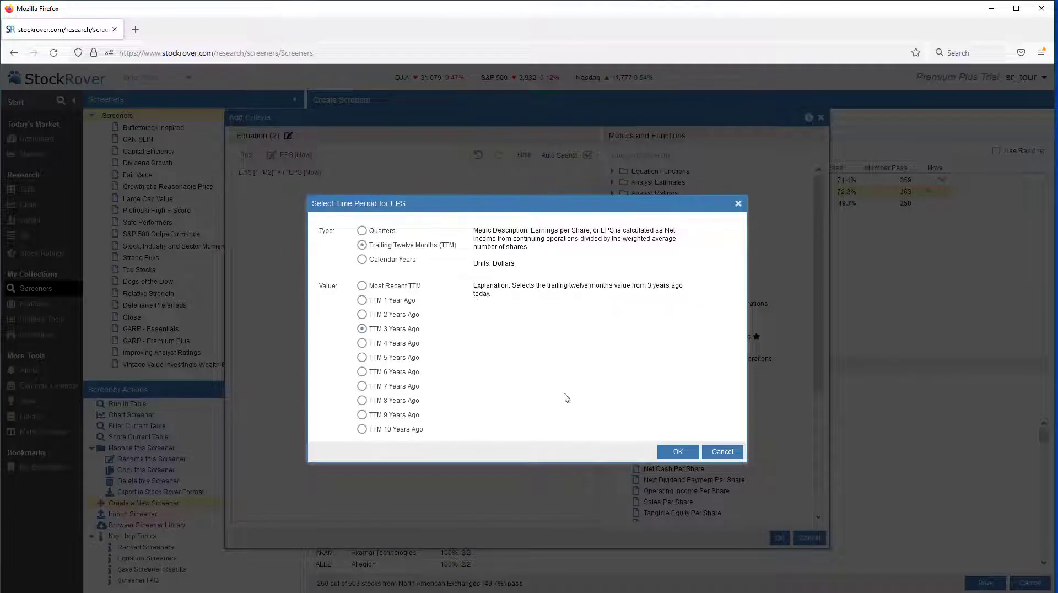
click(677, 453)
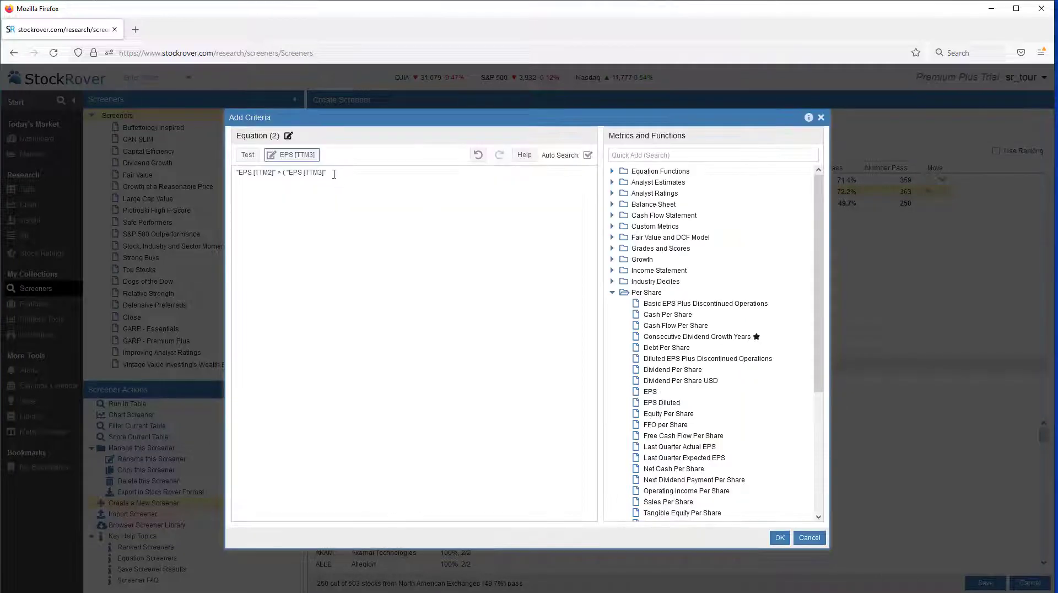
text(* 1.2))
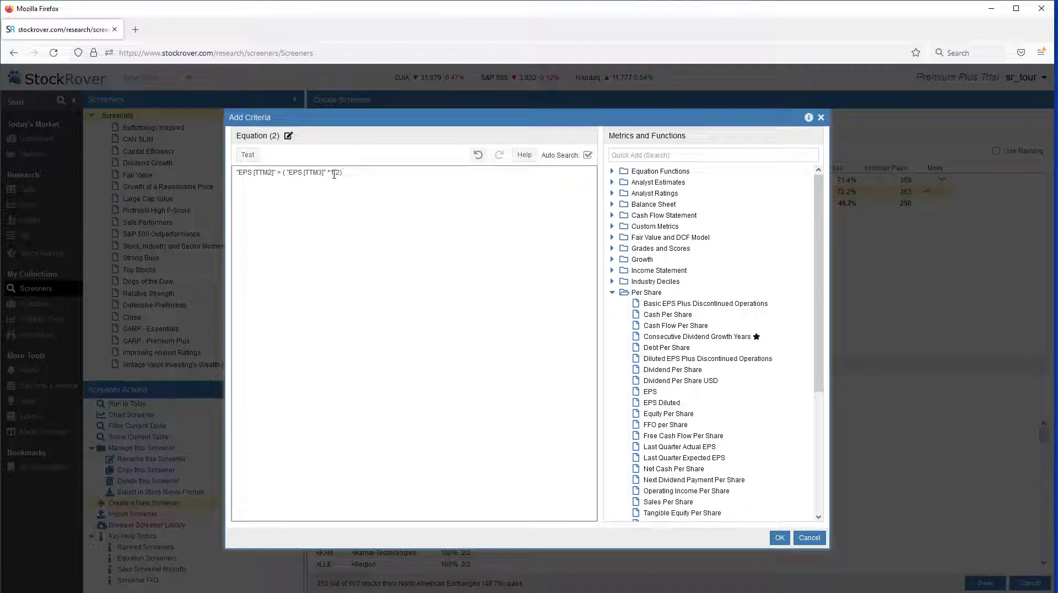
click(779, 539)
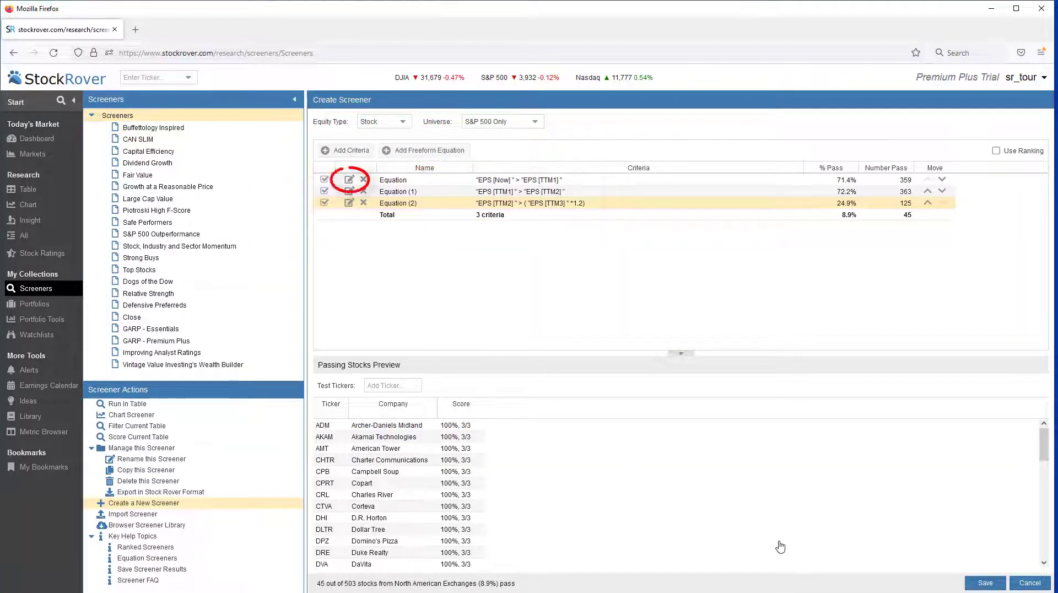
- Change the first equation to "EPS [Now]" > ( "EPS [TTM1]" *1.2) and update the criterion
click(349, 180)
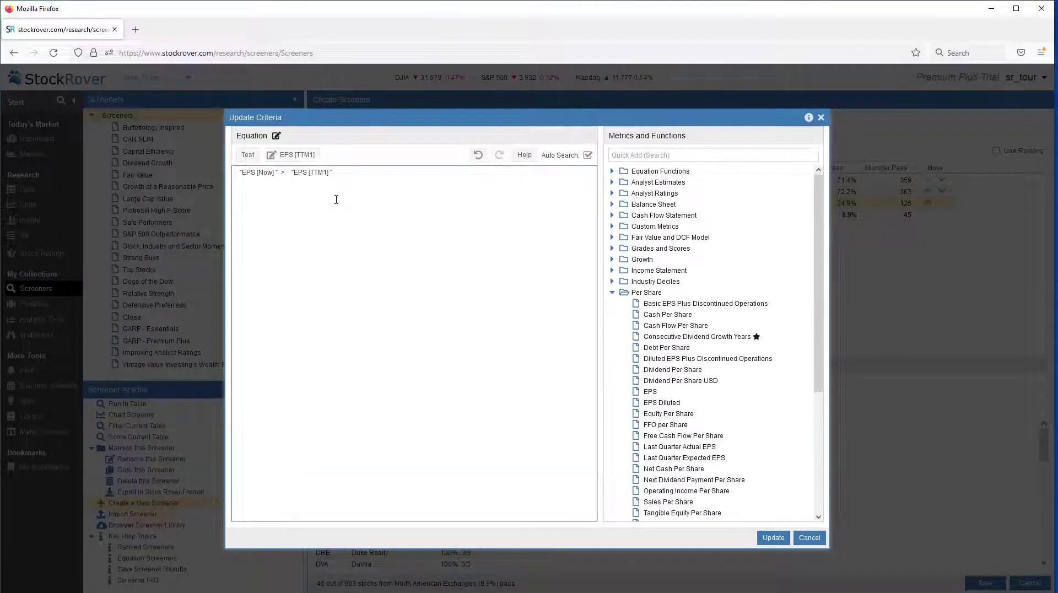
text(()
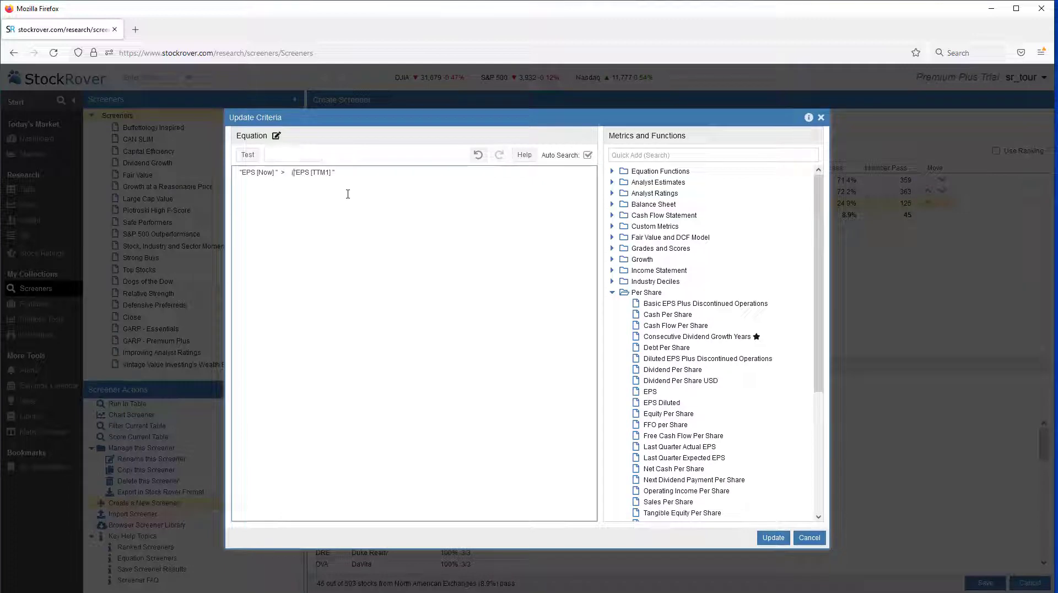
click(356, 170)
text(*1.2))
click(777, 539)
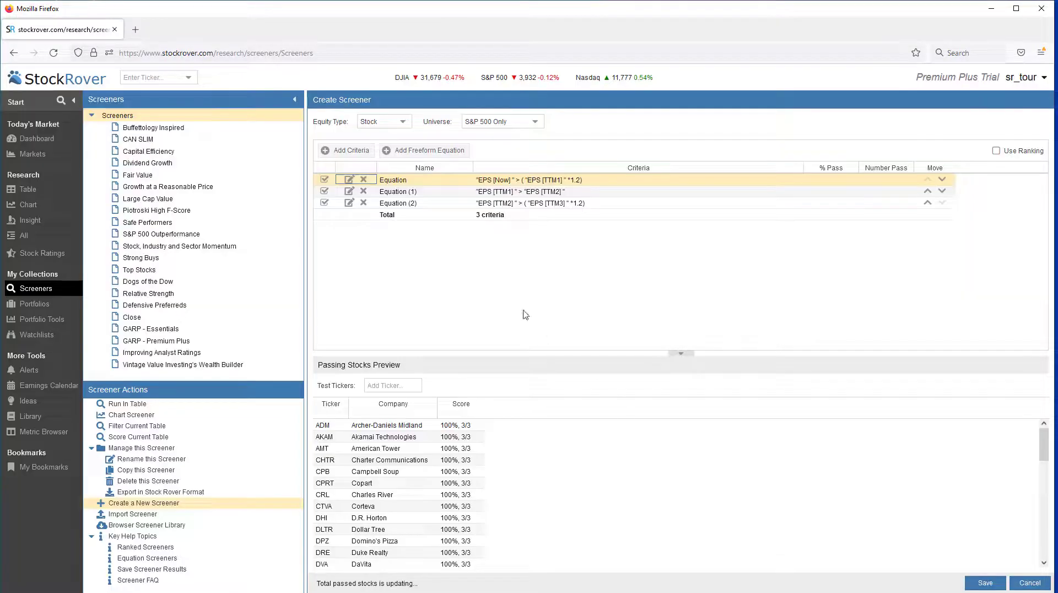
- Change the second equation to "EPS [TTM1]" > ( "EPS [TTM2]" *1.2) and update the criterion
click(350, 194)
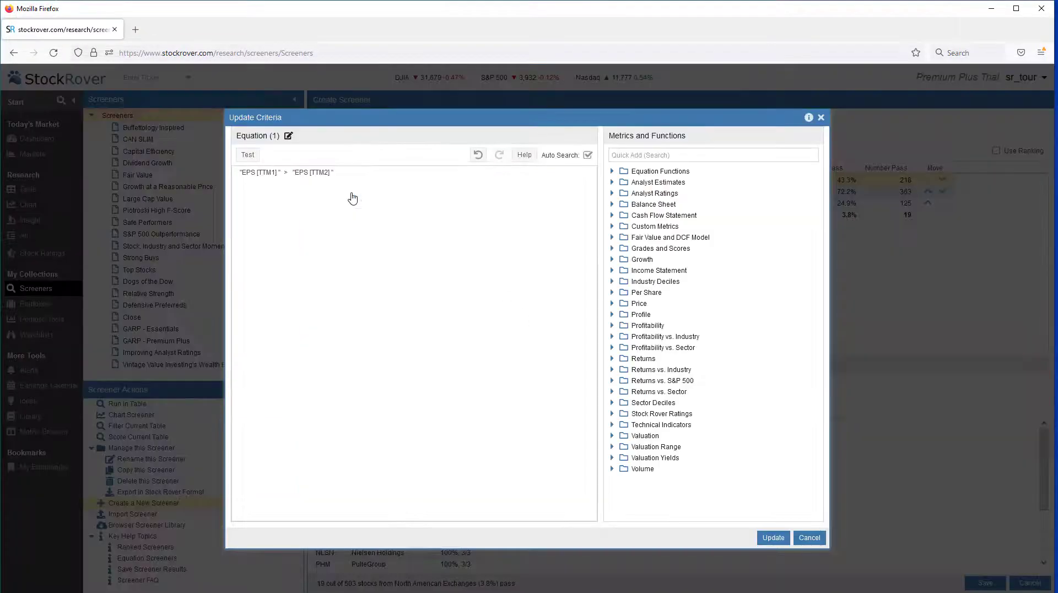
click(294, 173)
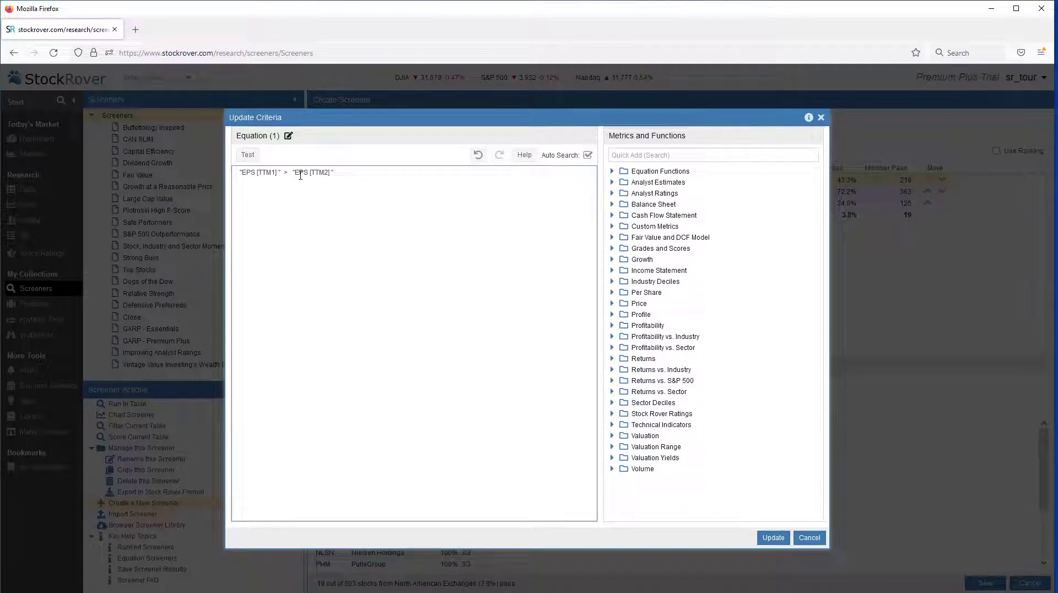
text(()
click(336, 172)
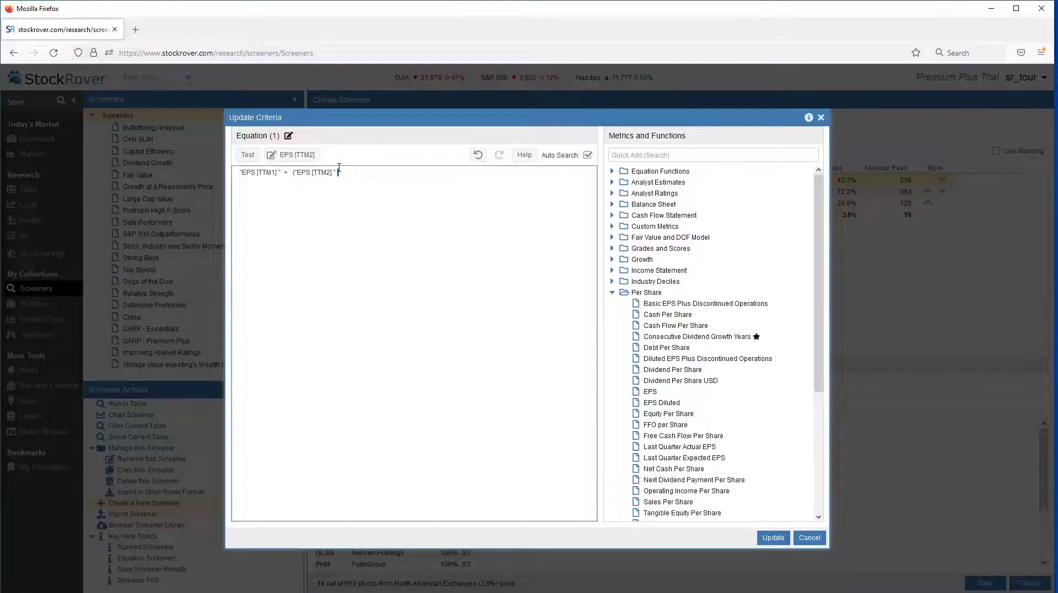
text(*1.2))
click(770, 537)
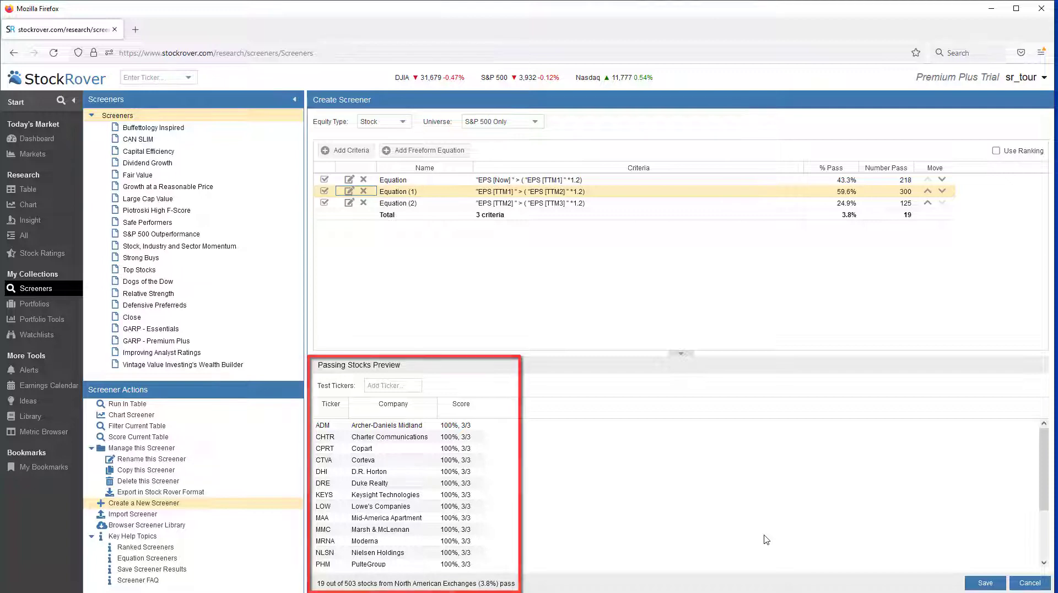
- Save the screener under the name Sample EPS and show its passing stocks in the research table
click(975, 584)
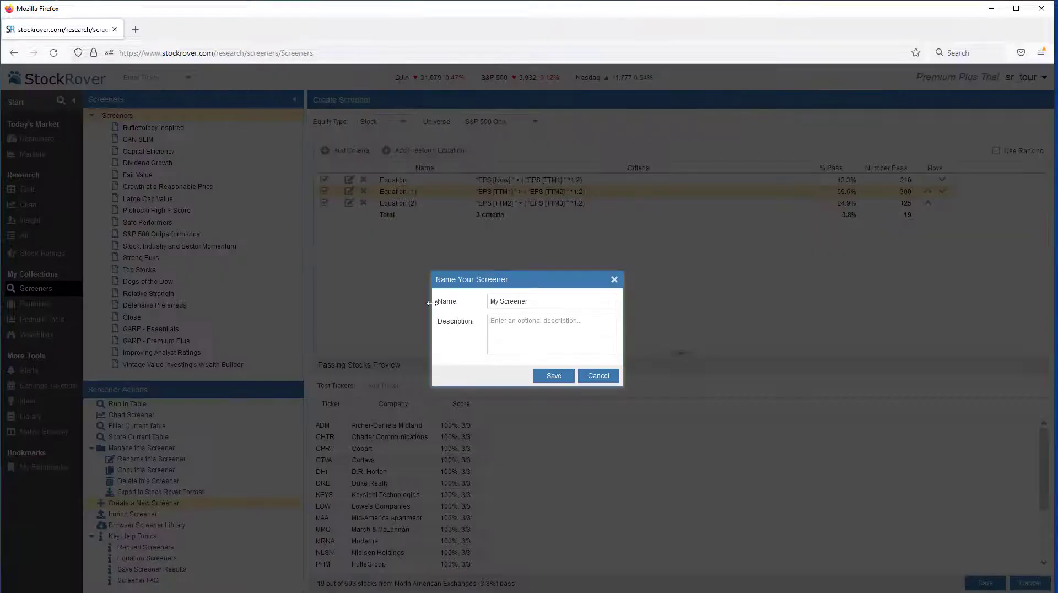
drag(561, 303, 469, 298)
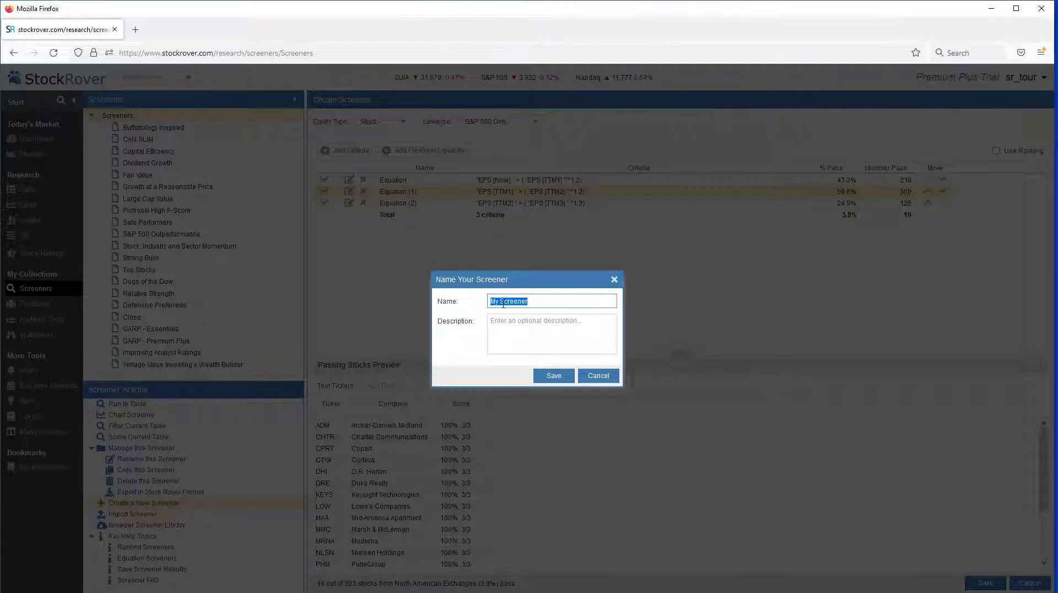
text(Sample EPS)
click(556, 377)
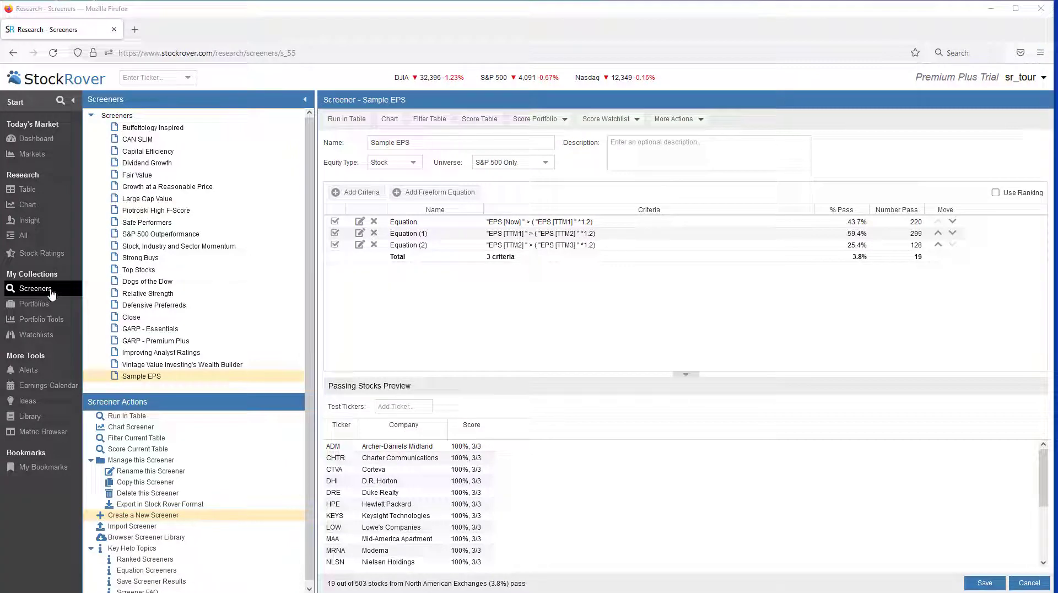
click(26, 191)
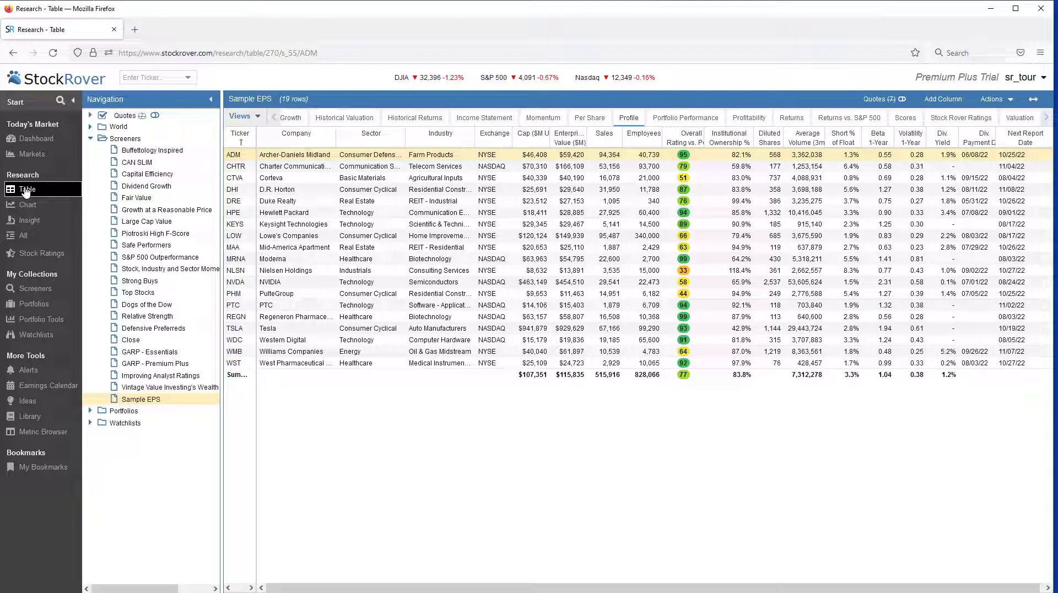
- Return to the screeners and create another new stock screener with the universe set to S&P 500 Only
click(31, 294)
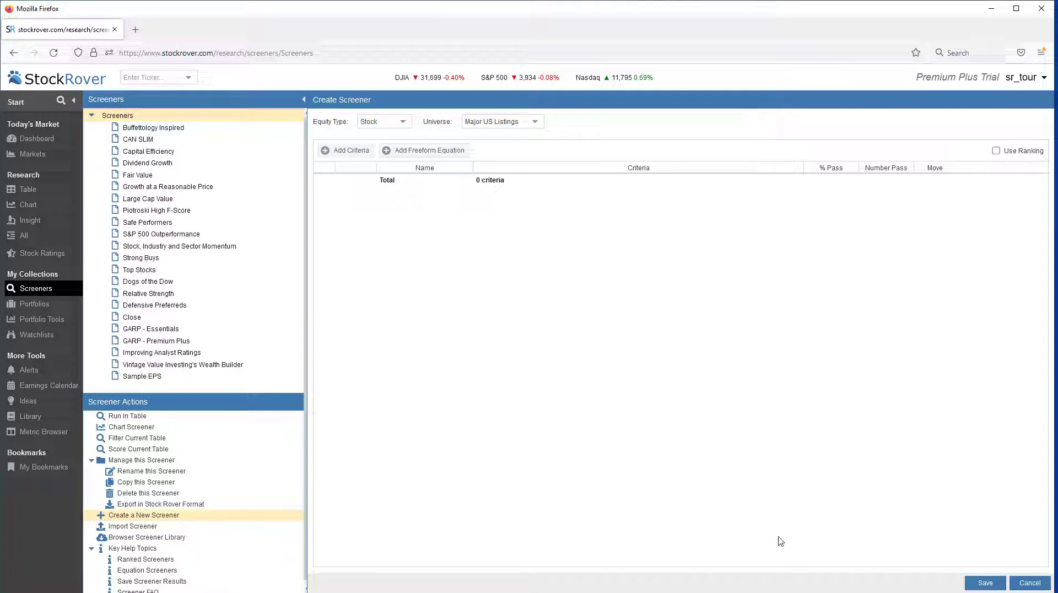
click(537, 125)
click(518, 141)
- Test and add the equation "EPS [Now]" > ("EPS [TTM1]" *1.20) and "EPS [TTM1]" > ("EPS [TTM2]" *1.20) and "EPS [TTM2]" > ("EPS [TTM3]" *1.20)
click(425, 152)
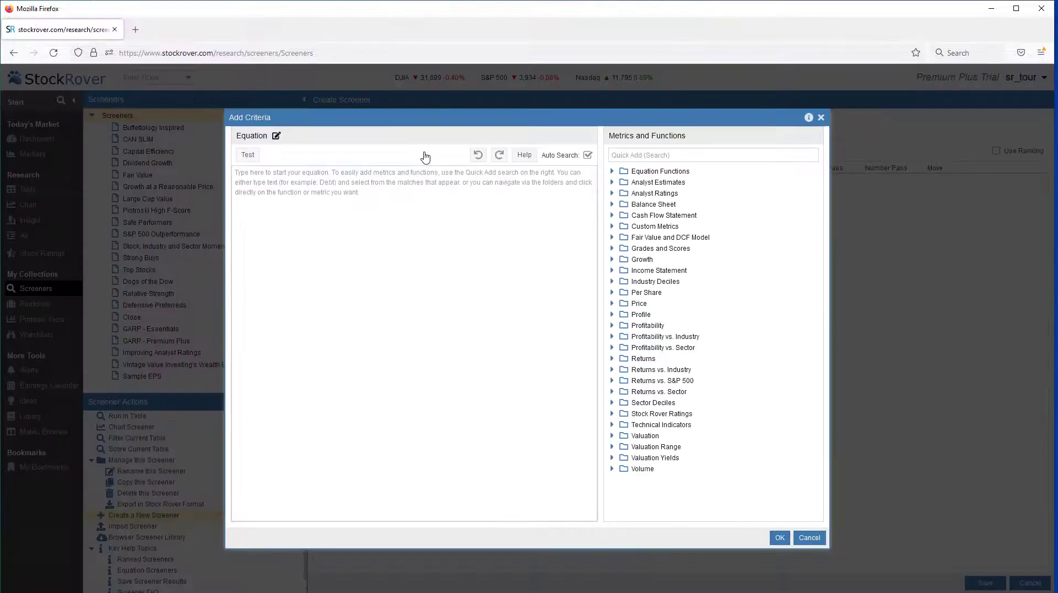
click(360, 192)
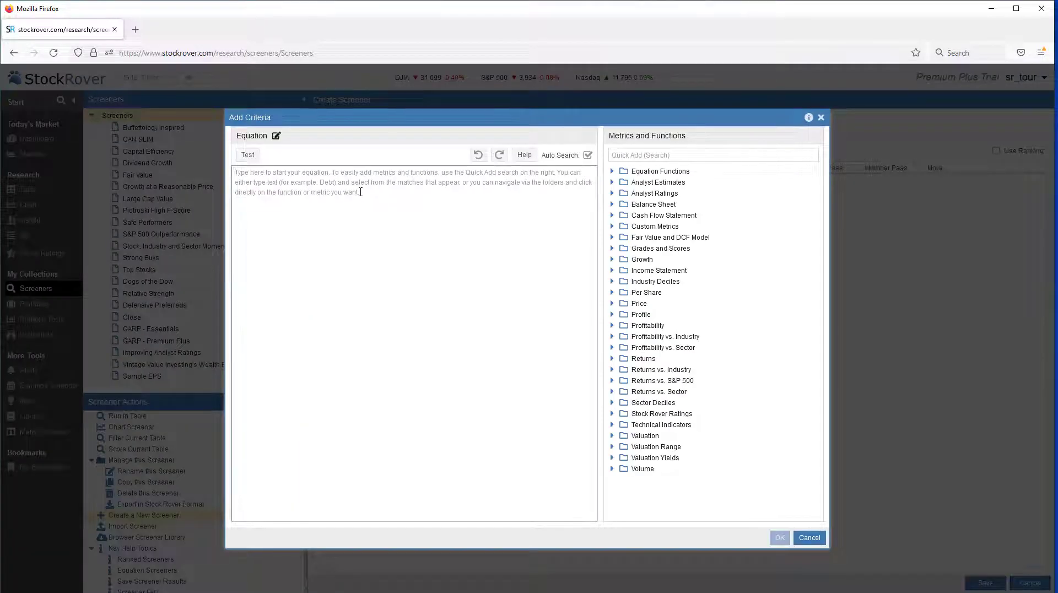
text("EPS [Now]" > ( "EPS [TTM1]" *1.20) and "EPS [TTM1]" > ( "EPS [TTM2]" *1.20) and "EPS [TTM2]" > ( "EPS [TTM3]" *1.20))
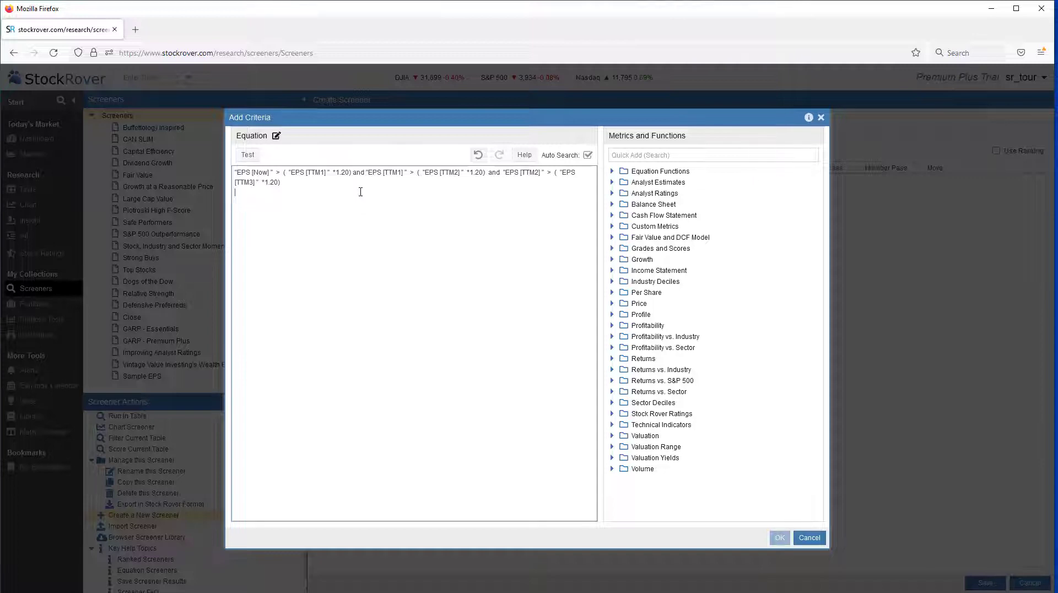
key(BackSpace)
click(247, 154)
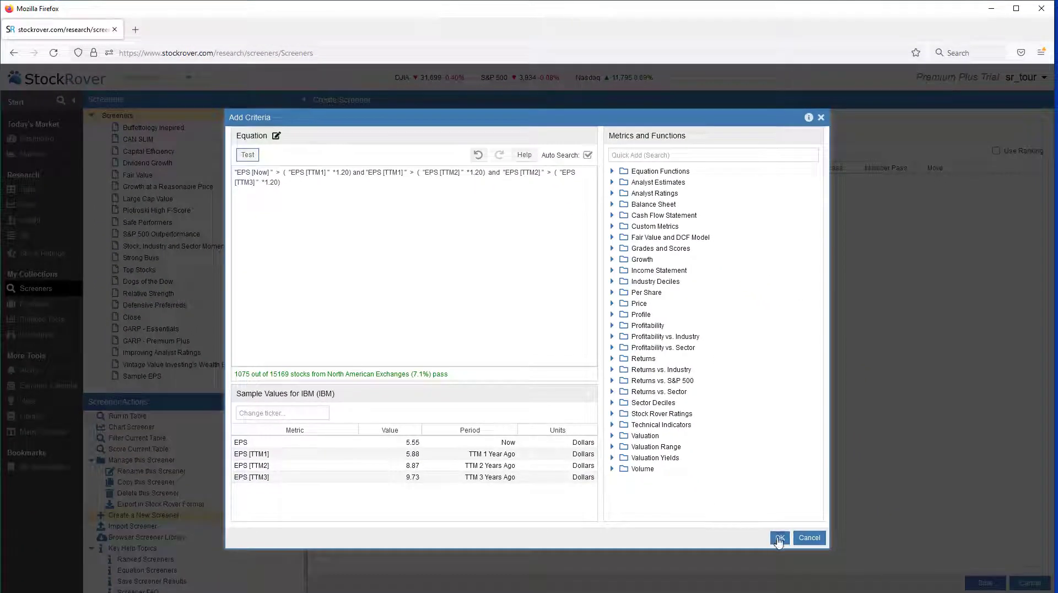
click(779, 538)
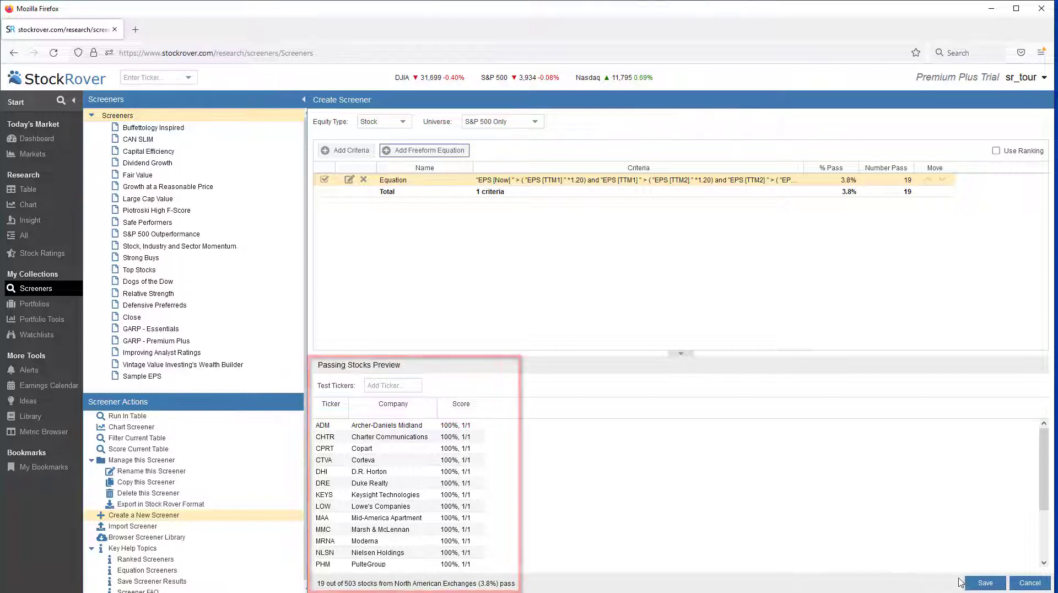
- Save the single-equation screener under the name Sample EPS Boolean
click(992, 585)
text(Sample EPS Boolean)
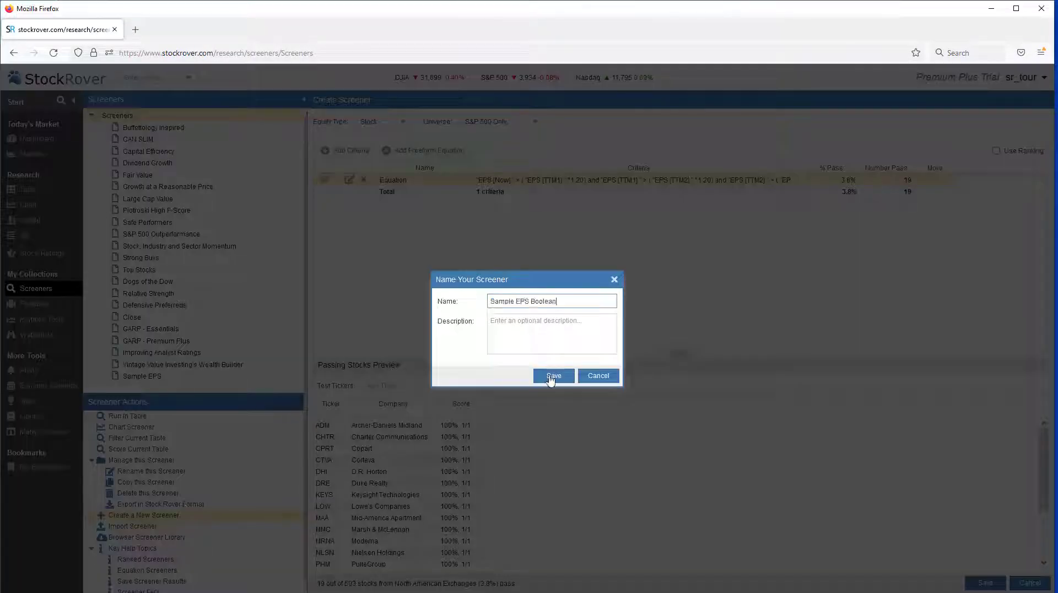
click(553, 377)
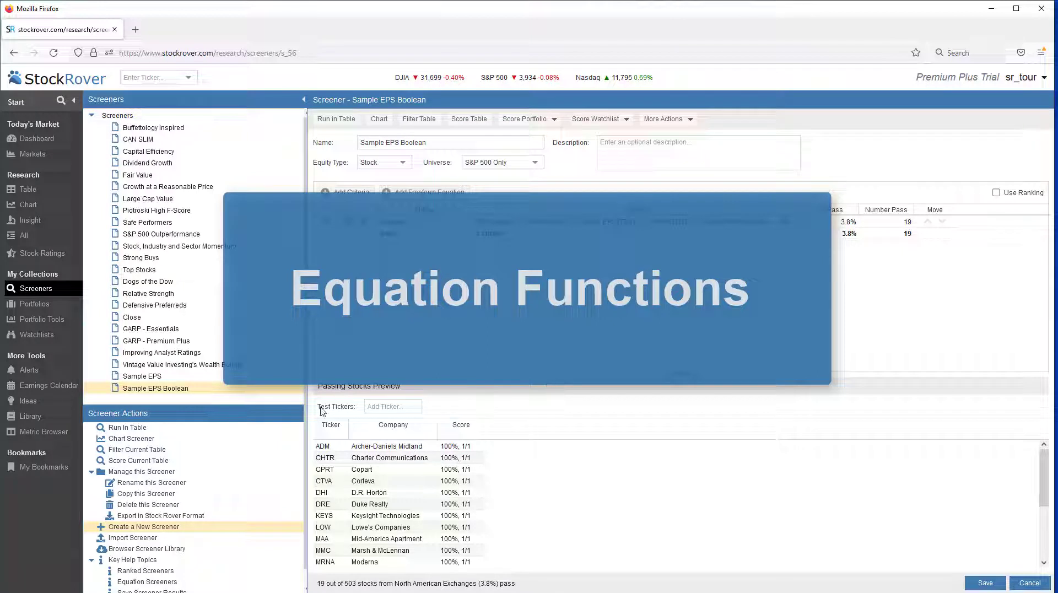
- Create a further new stock screener and set its universe to S&P 500 Only
click(171, 529)
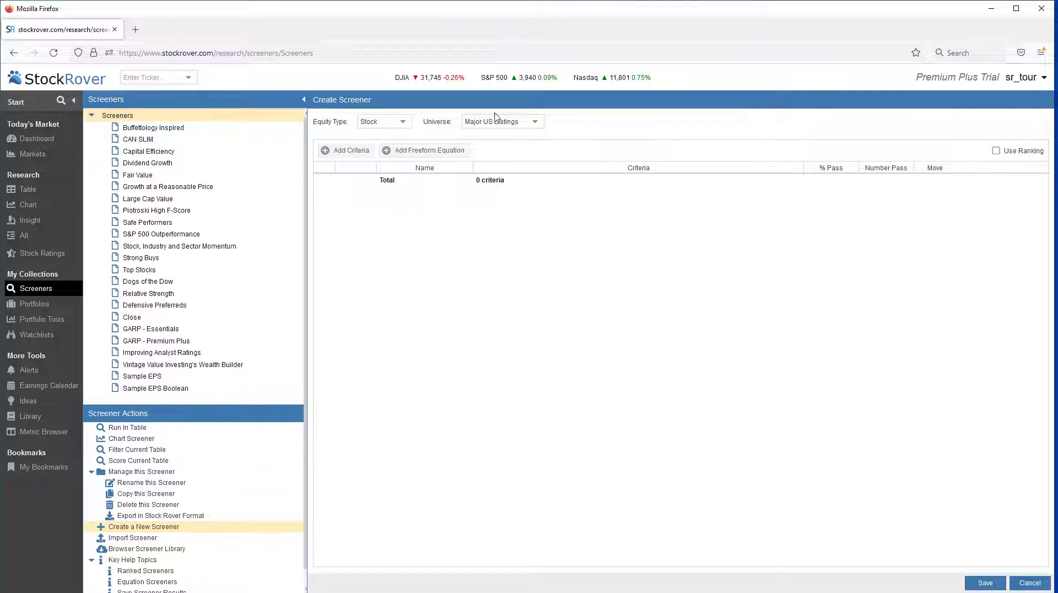
click(537, 122)
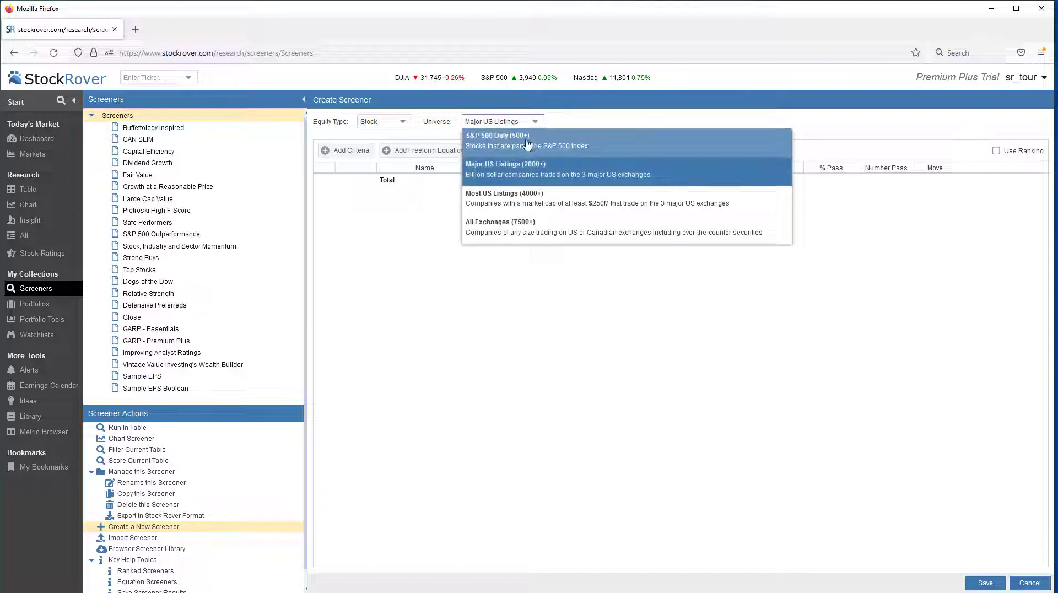
click(527, 144)
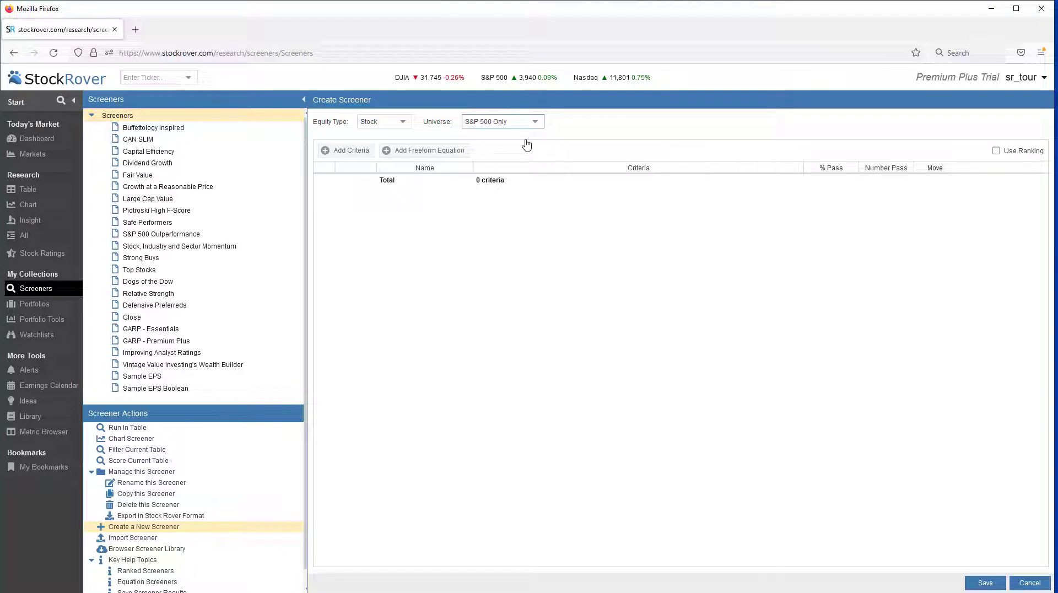
- Start a freeform equation with the Dividend Per Share metric followed by the "is null" and "and" functions
click(429, 152)
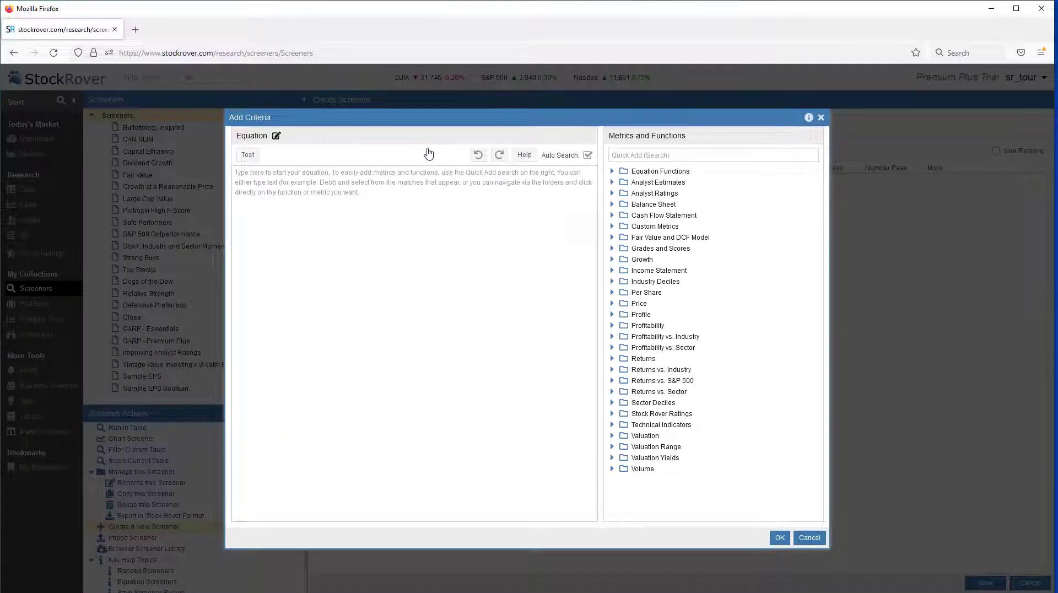
click(648, 154)
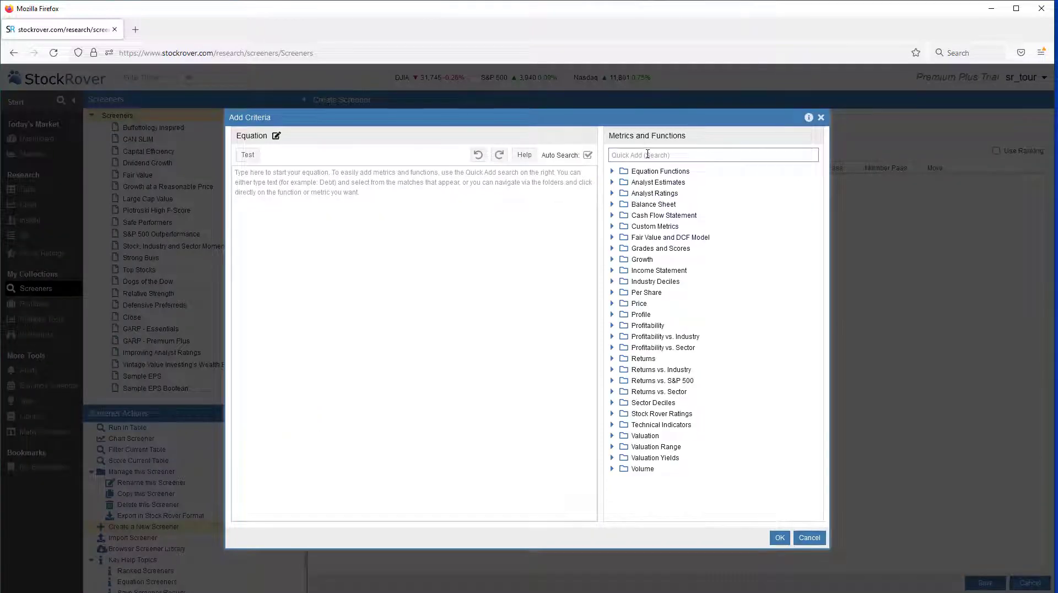
text(DIVIDEND PER)
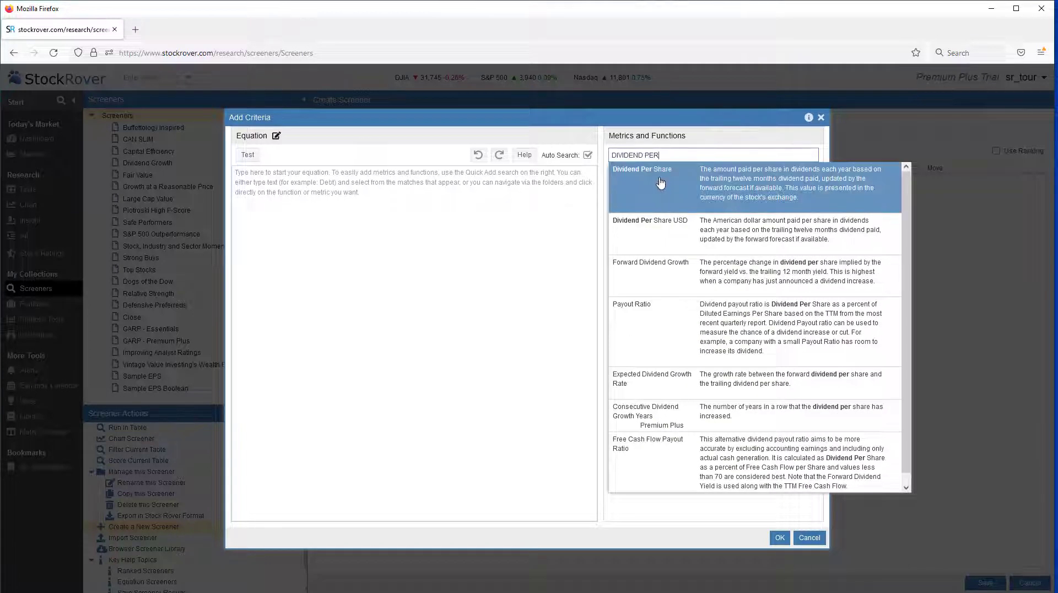
click(660, 182)
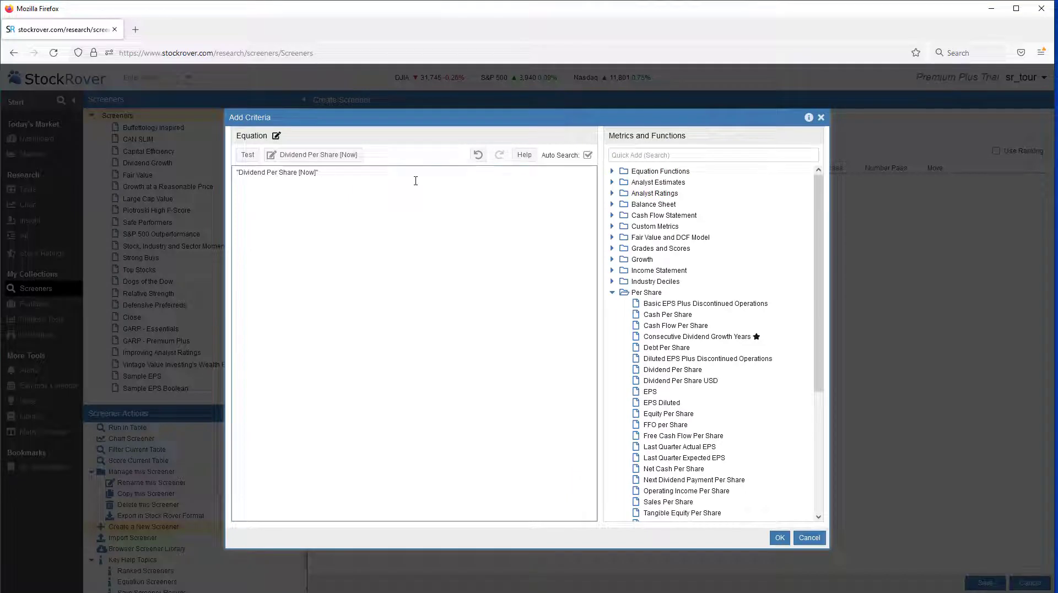
click(612, 171)
double_click(649, 228)
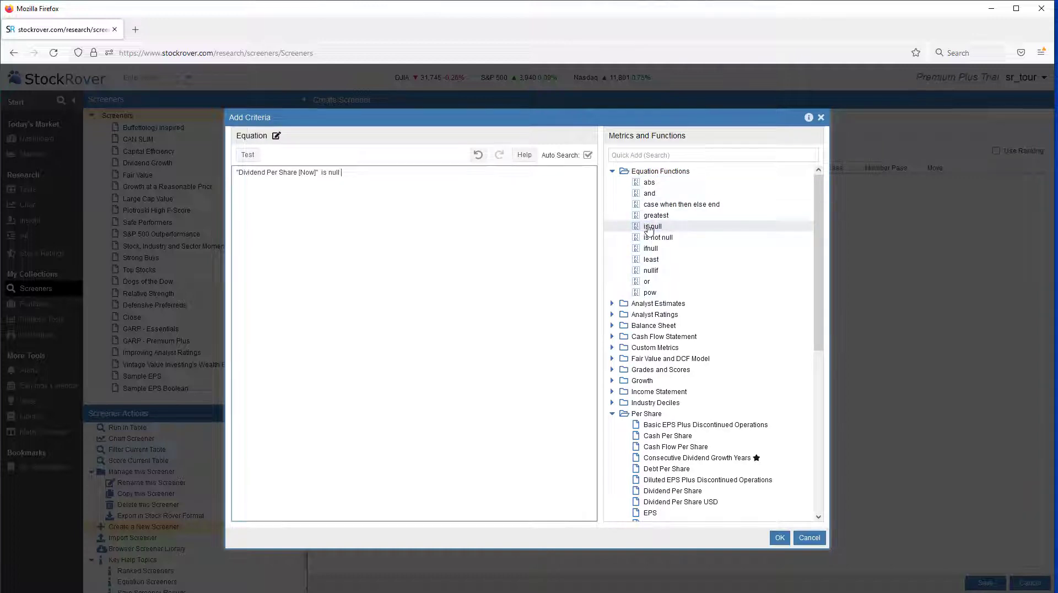
double_click(649, 194)
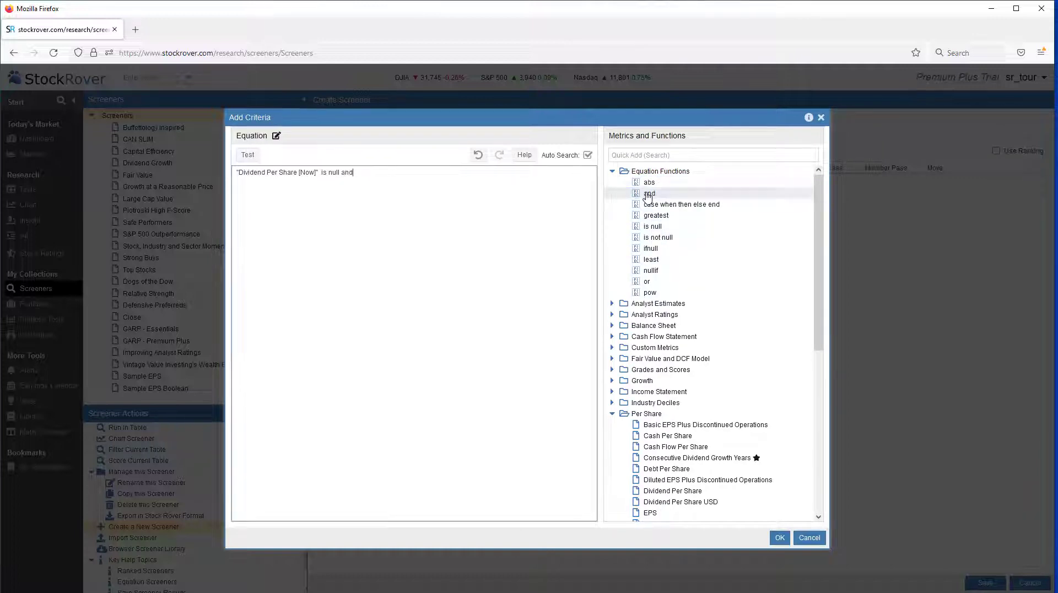
- Append a second Dividend Per Share metric to the equation and set its time period to TTM 1 Year Ago
click(638, 154)
text(DI)
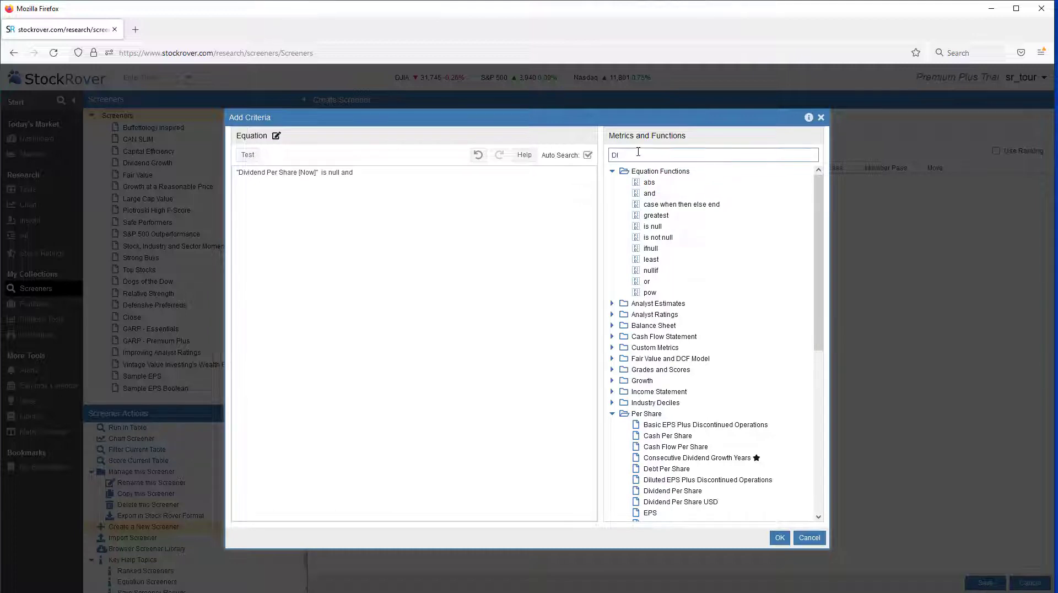
text(VIDEND PER)
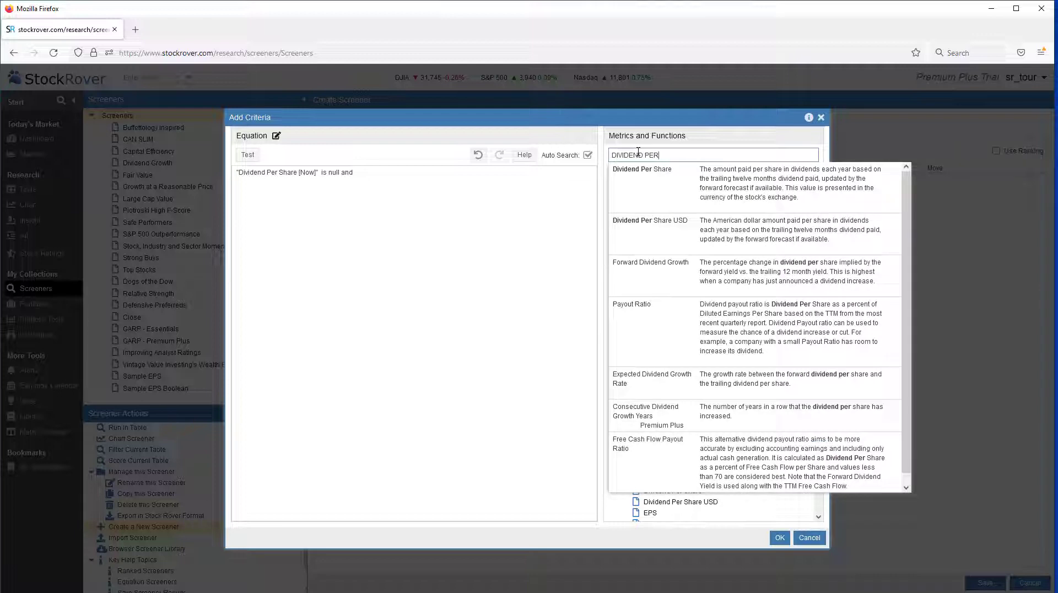
click(645, 173)
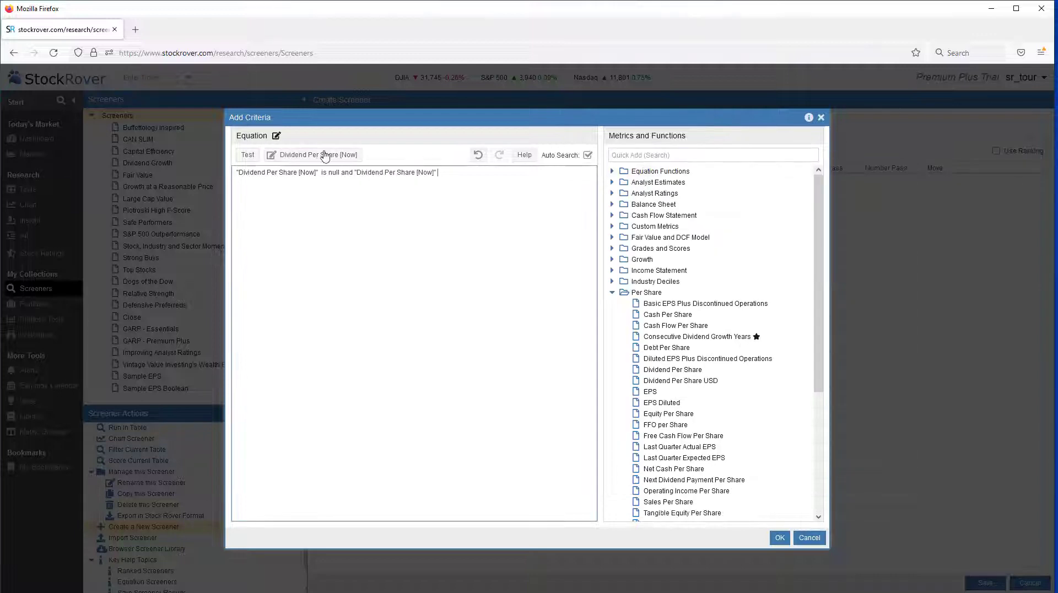
click(271, 156)
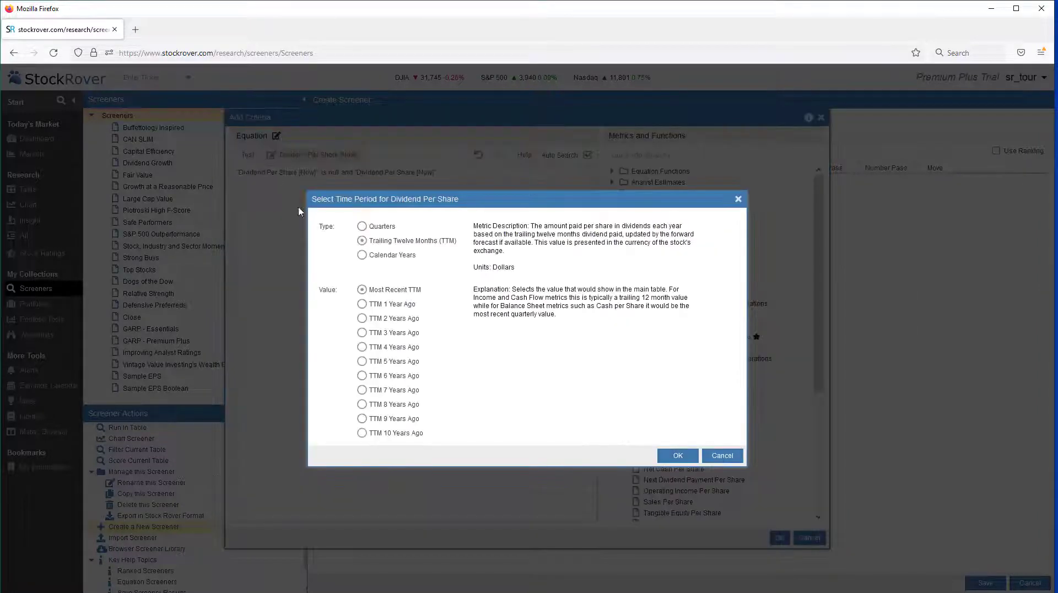
click(363, 304)
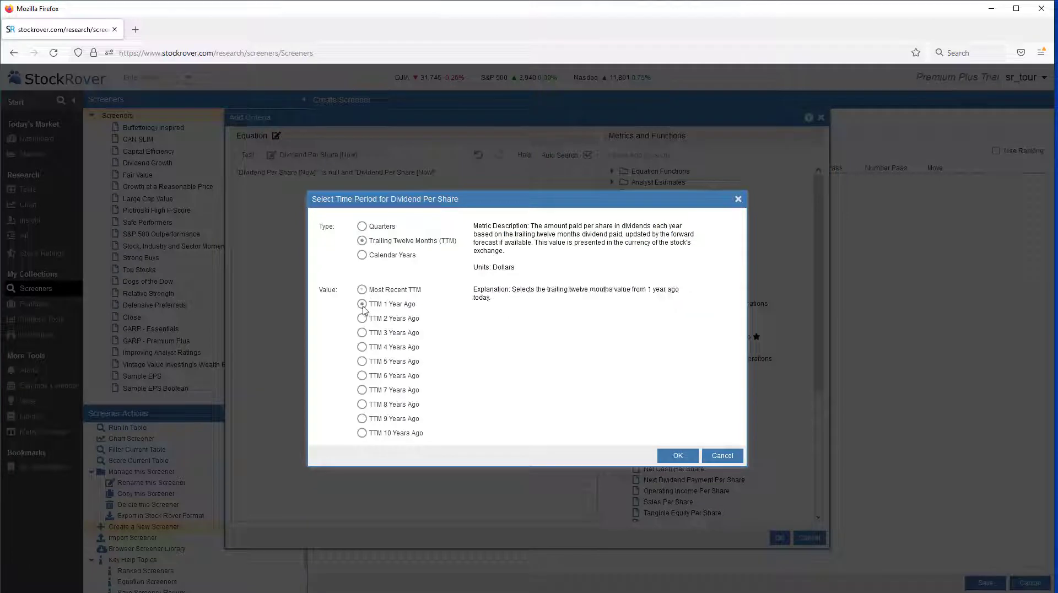
click(690, 456)
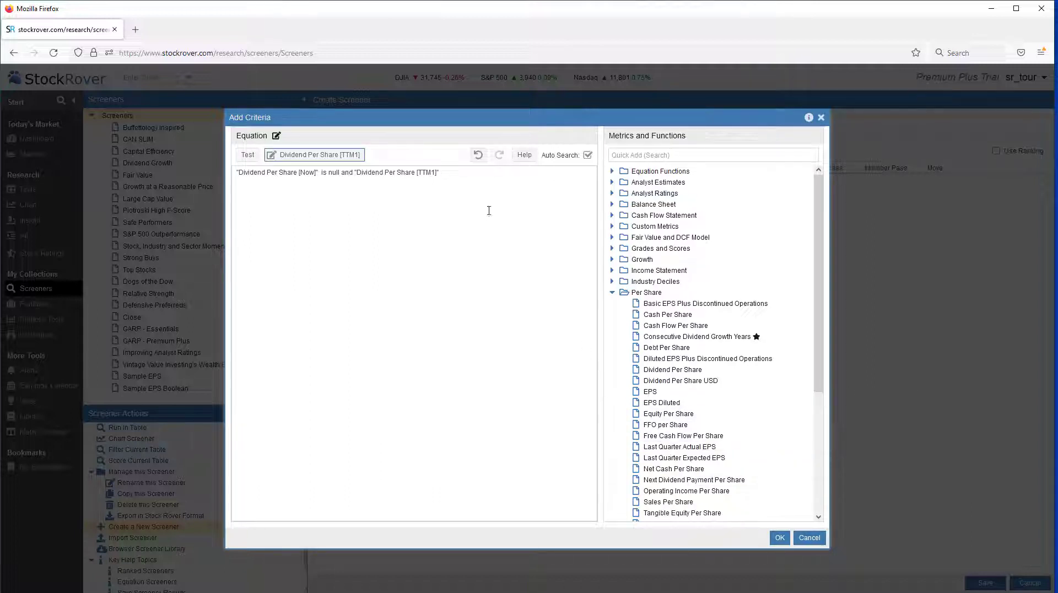
click(454, 170)
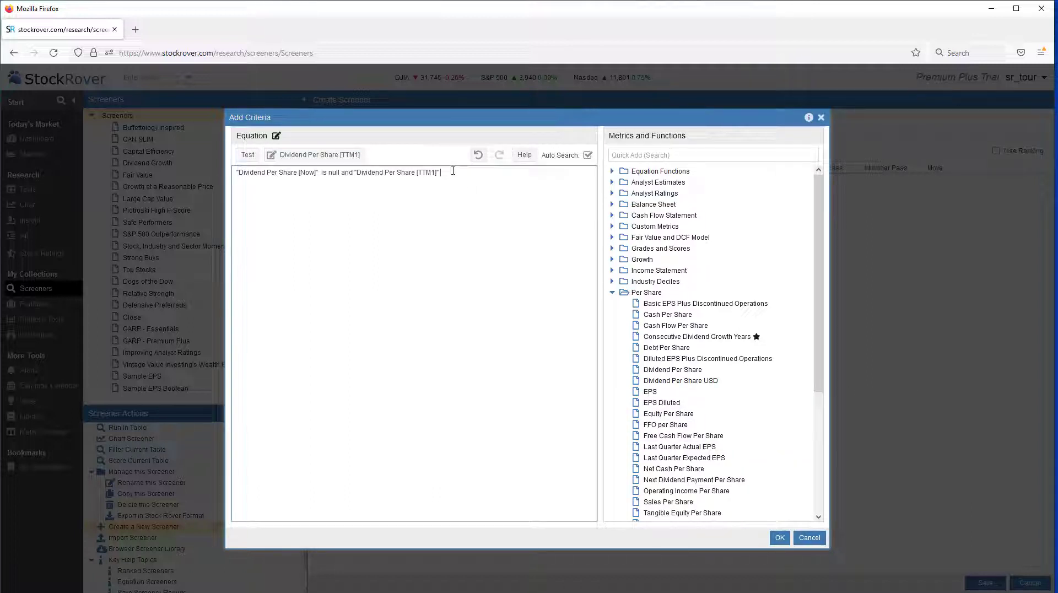
- Complete the equation with the "is not null" function after the TTM1 dividend metric and add it to the screener's criteria
click(612, 172)
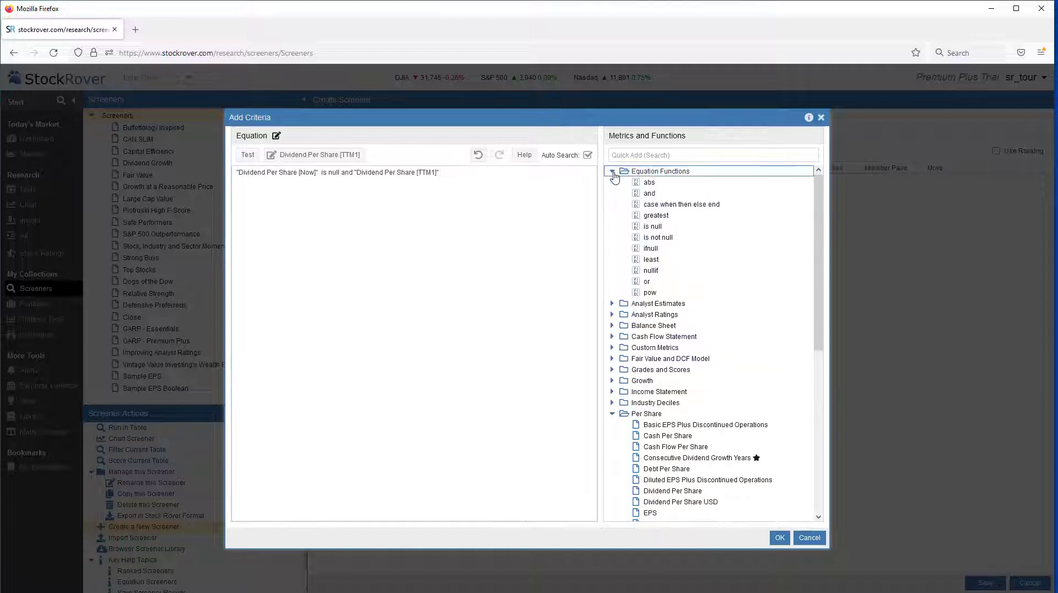
click(638, 238)
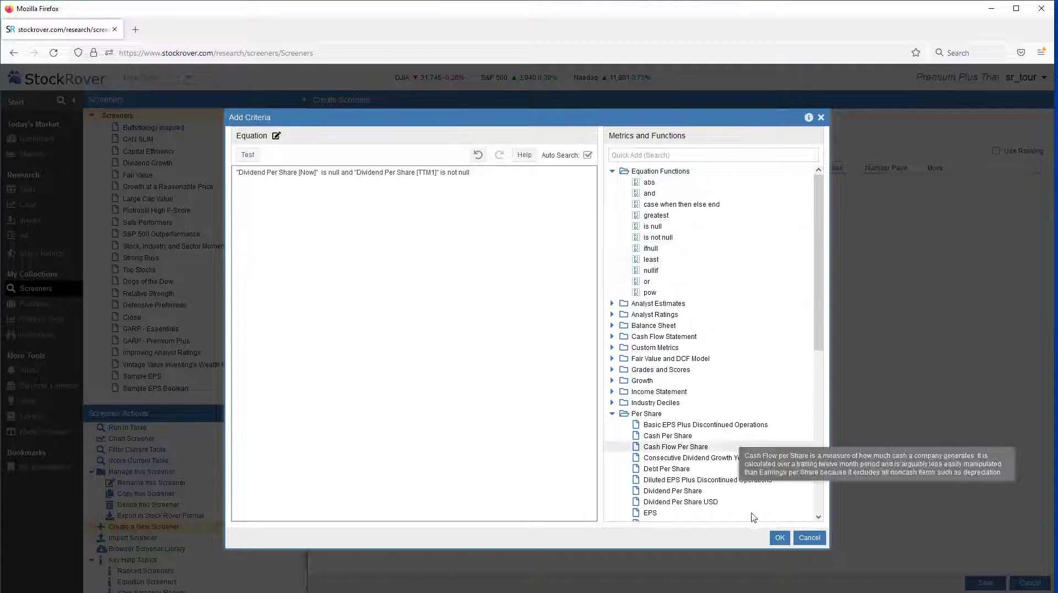
click(780, 539)
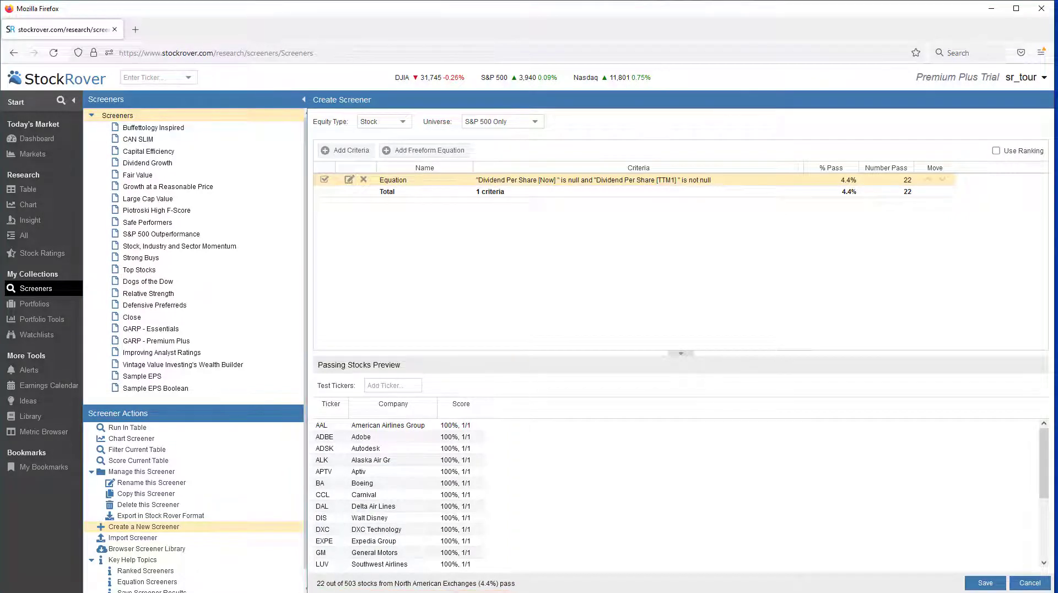
- Save the new dividend screener under the name Stopped Paying Dividends
click(986, 584)
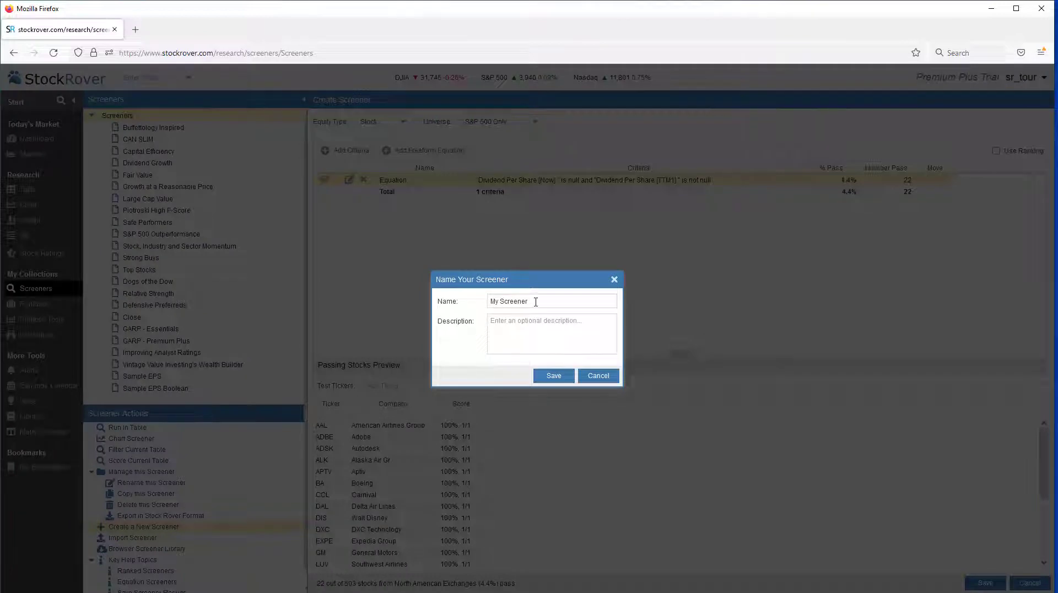
drag(536, 302, 452, 301)
text(Stopped Paying Dividends)
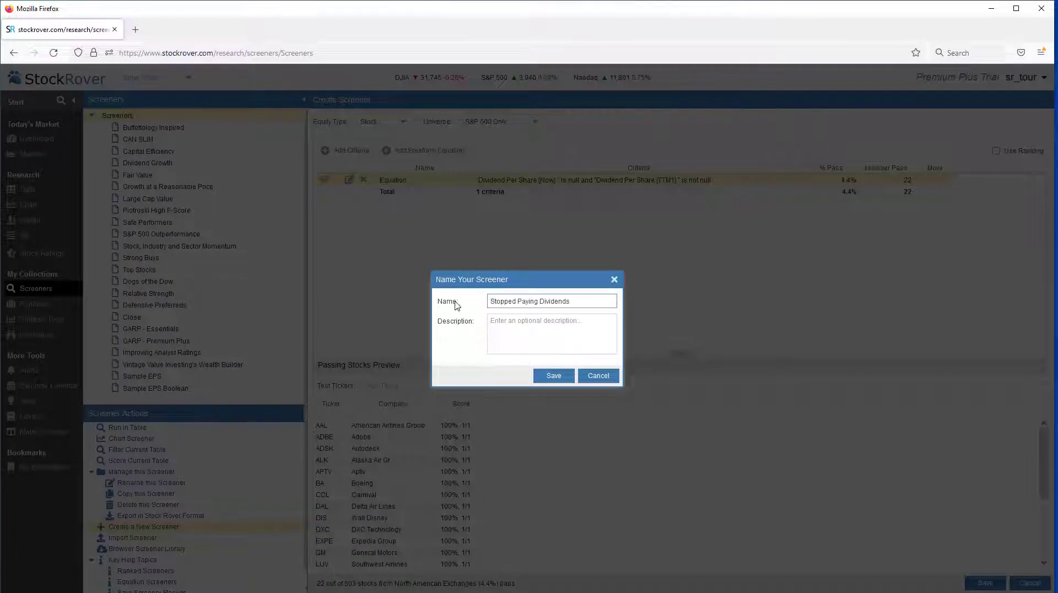
click(544, 380)
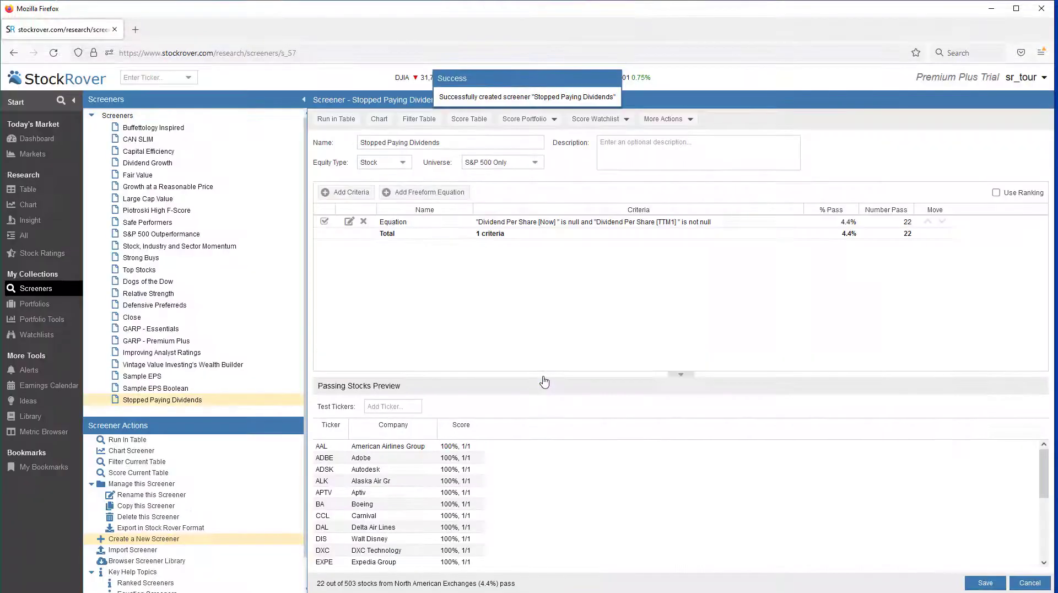